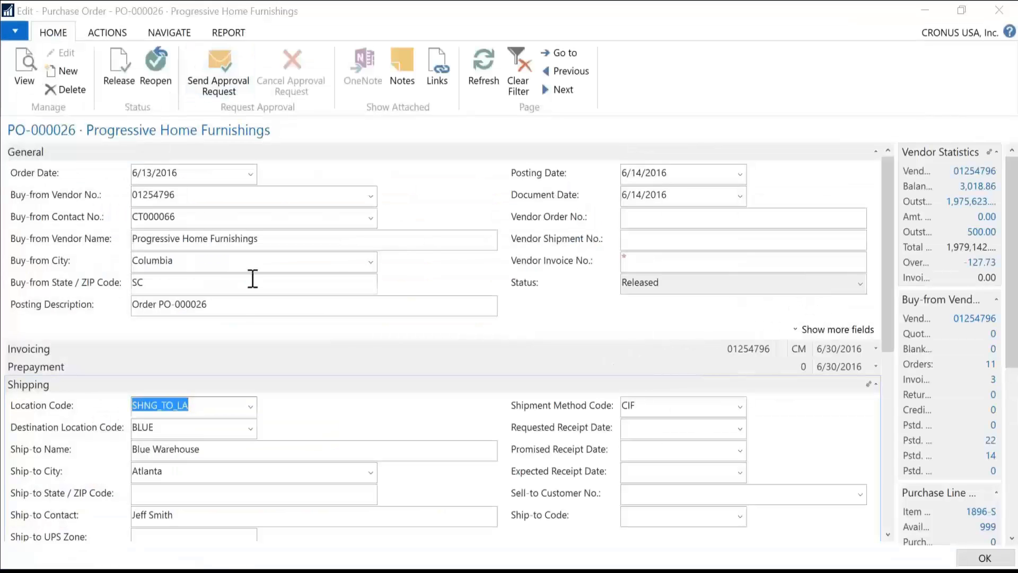
Step: Review the Location Code and Destination Location Code in the shipping details of purchase order PO-000026, including the available location options
click(177, 427)
click(178, 403)
drag(178, 428, 112, 430)
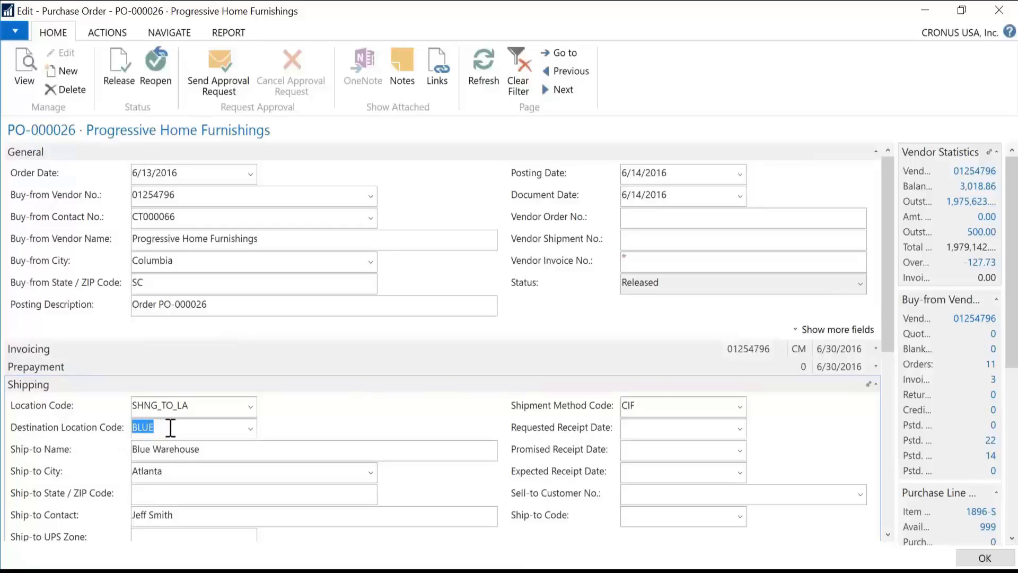
drag(204, 405, 127, 406)
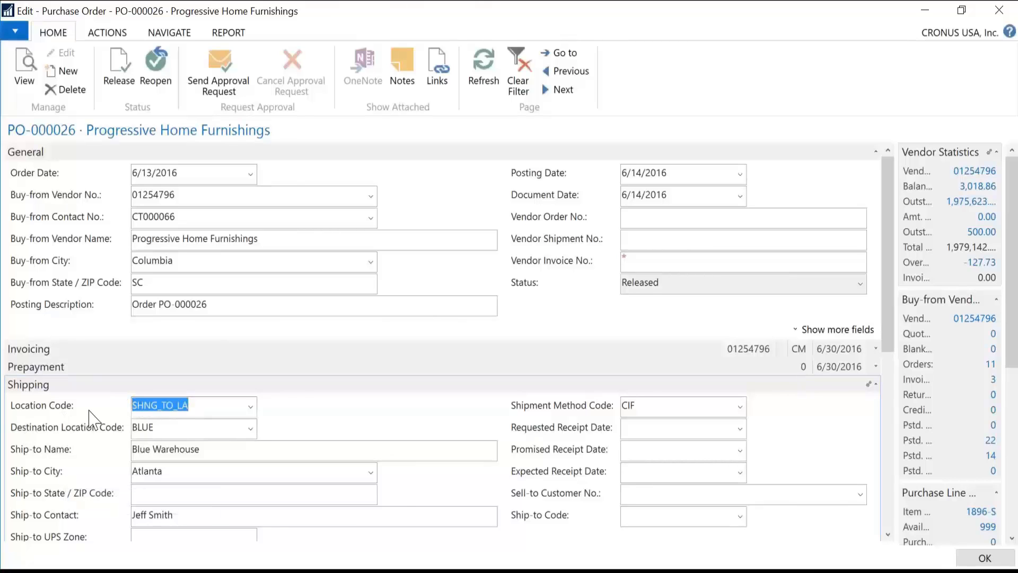
key(Tab)
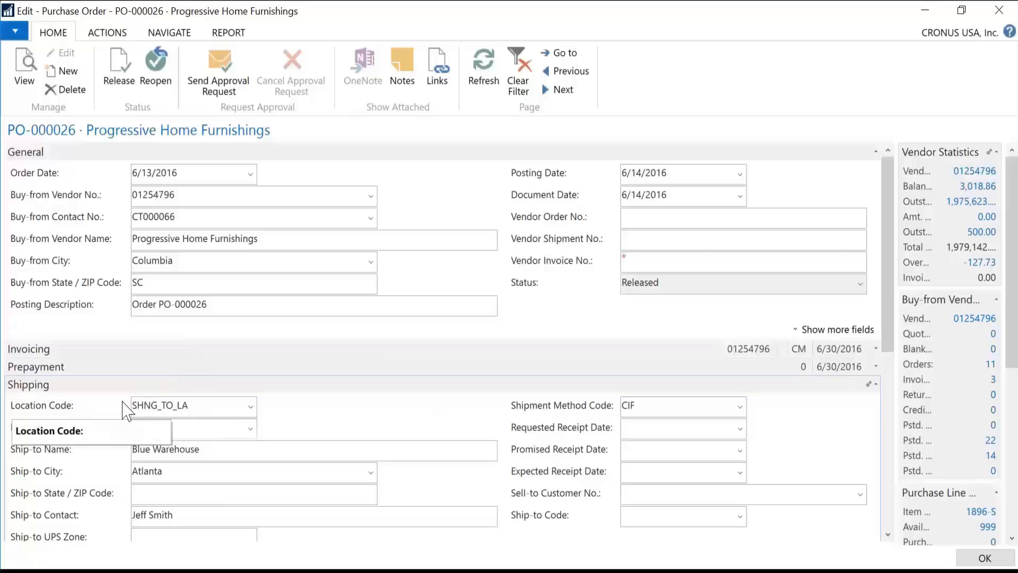
click(205, 406)
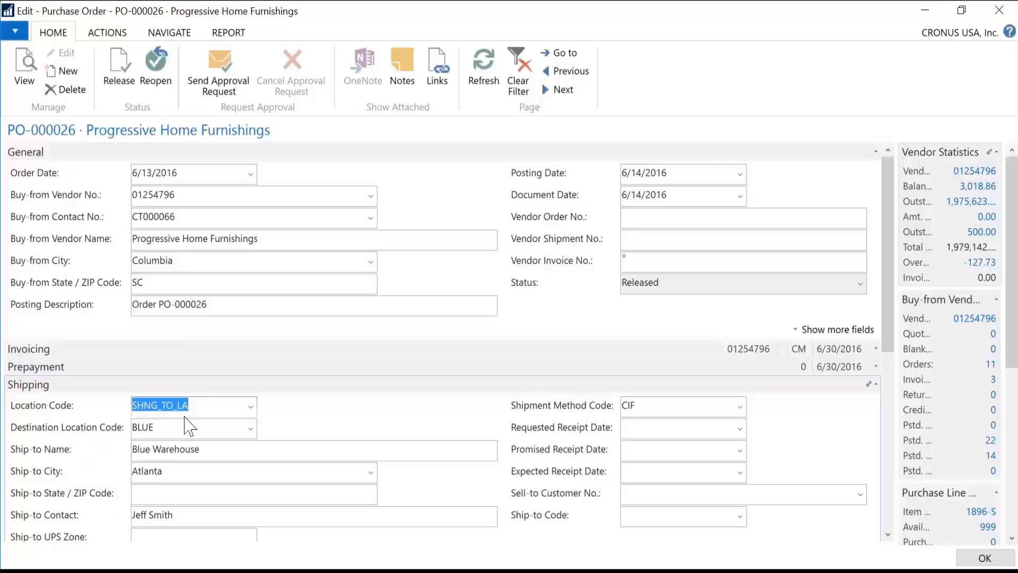
drag(196, 406, 106, 412)
click(250, 409)
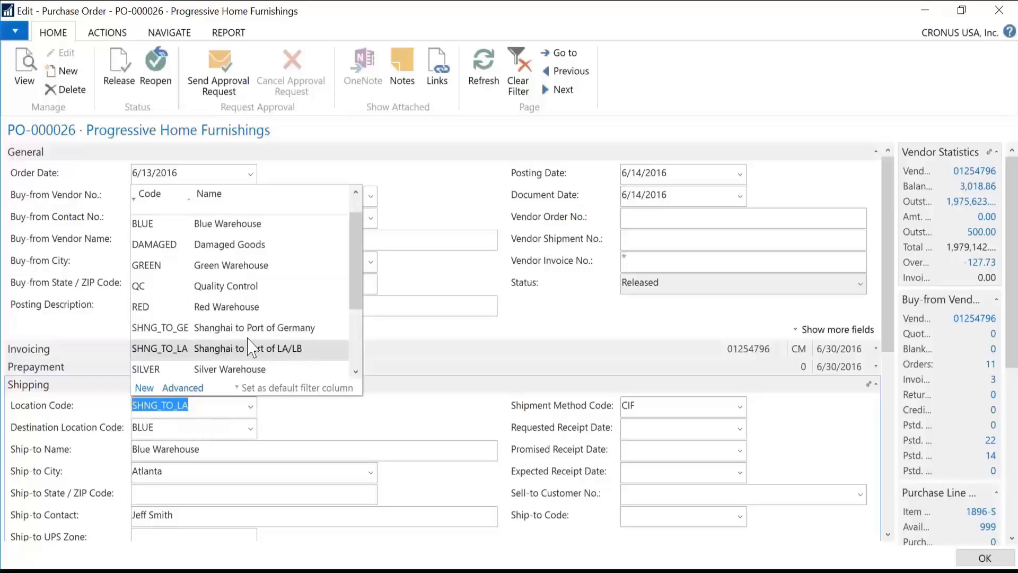
click(207, 358)
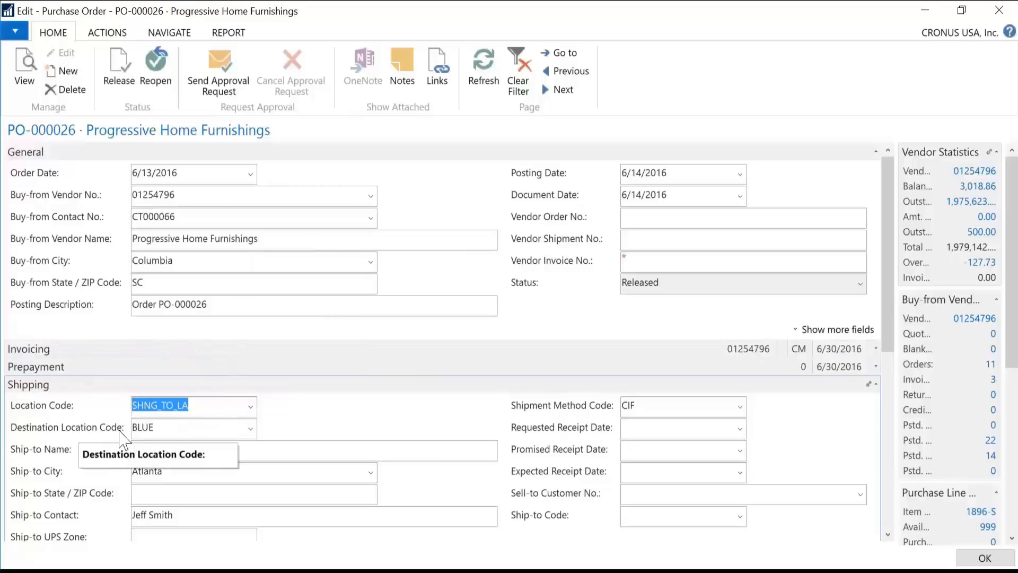
key(Tab)
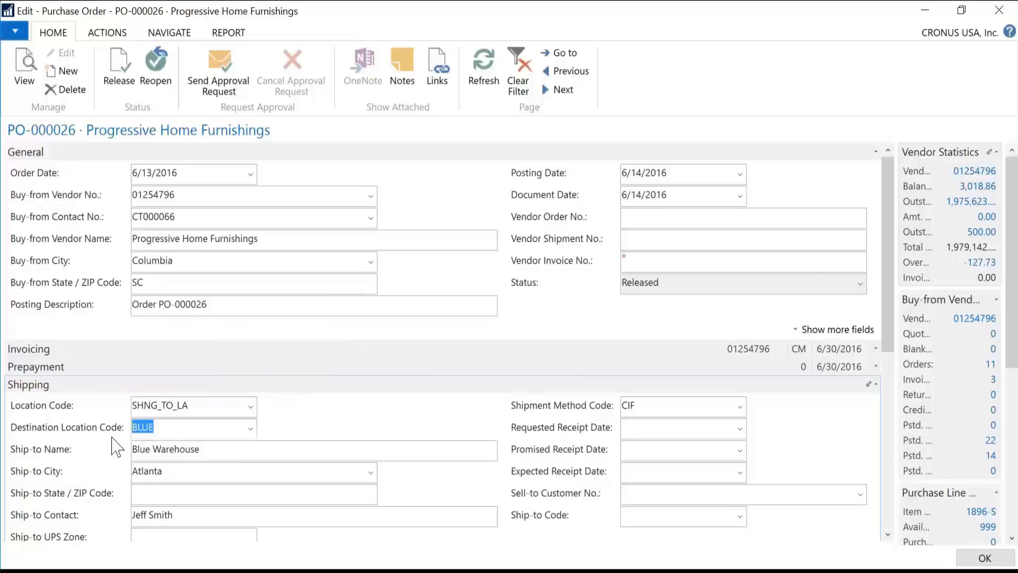
Step: Check the location codes on the PO-000026 lines and on the shipping details and lines of the next purchase order, PO-000027
click(890, 428)
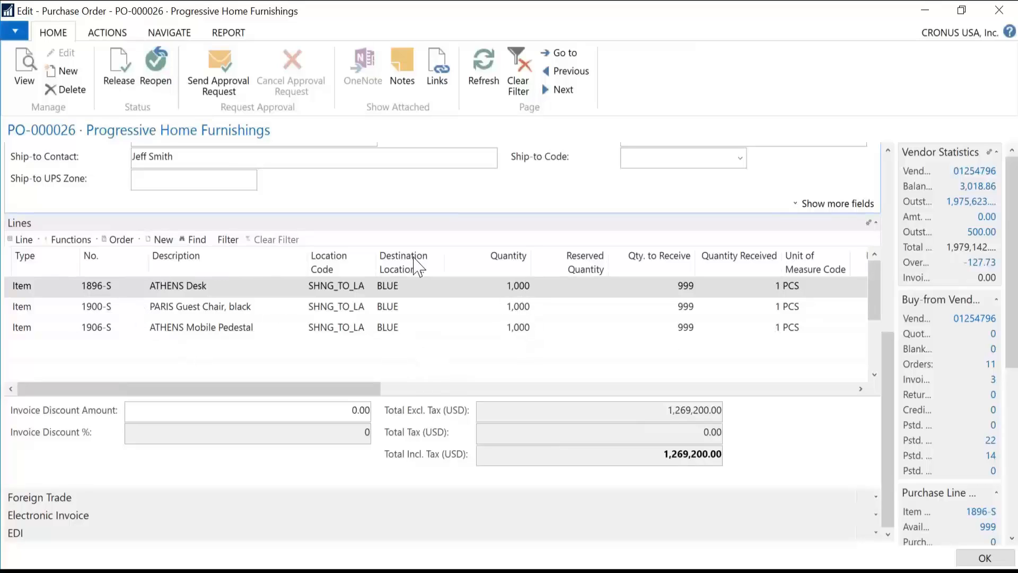
click(562, 99)
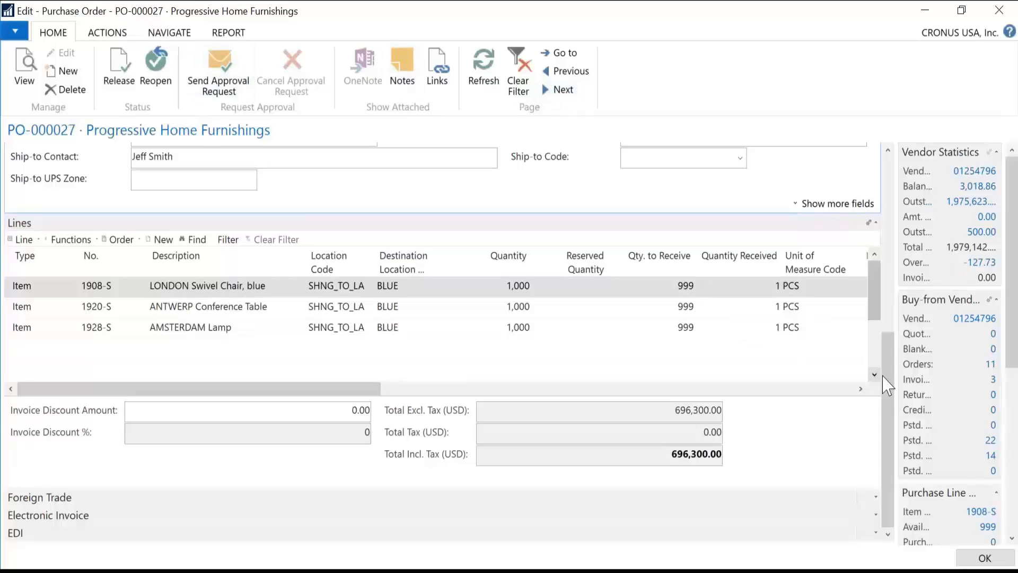
drag(893, 381, 896, 222)
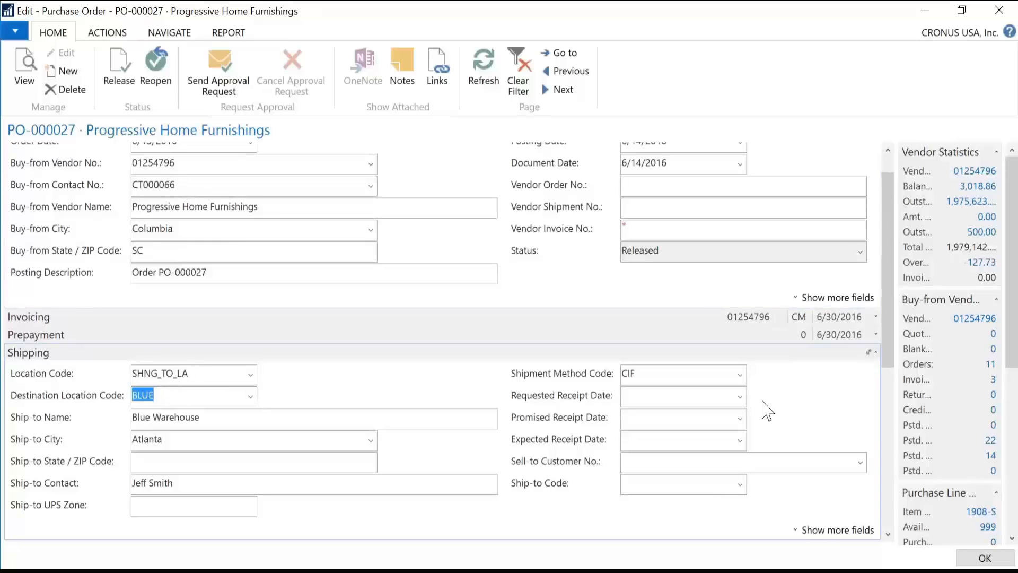
drag(892, 351, 888, 496)
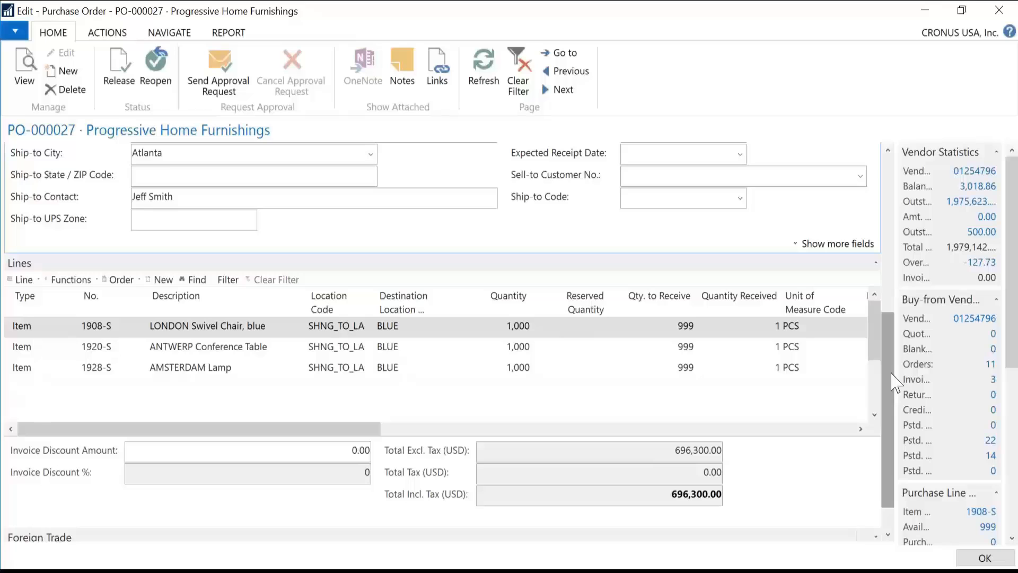
scroll(895, 329, up, 5)
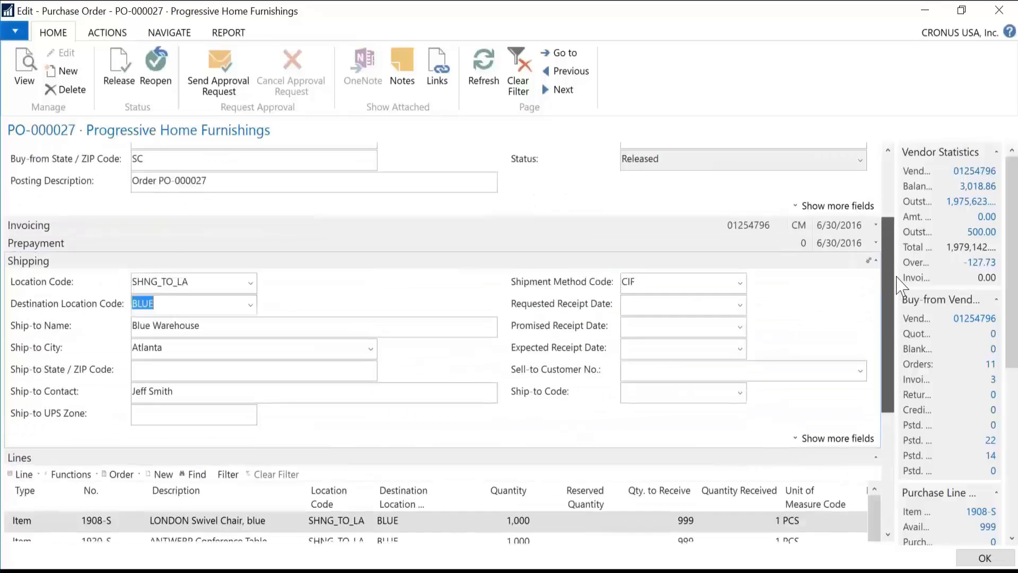
click(644, 363)
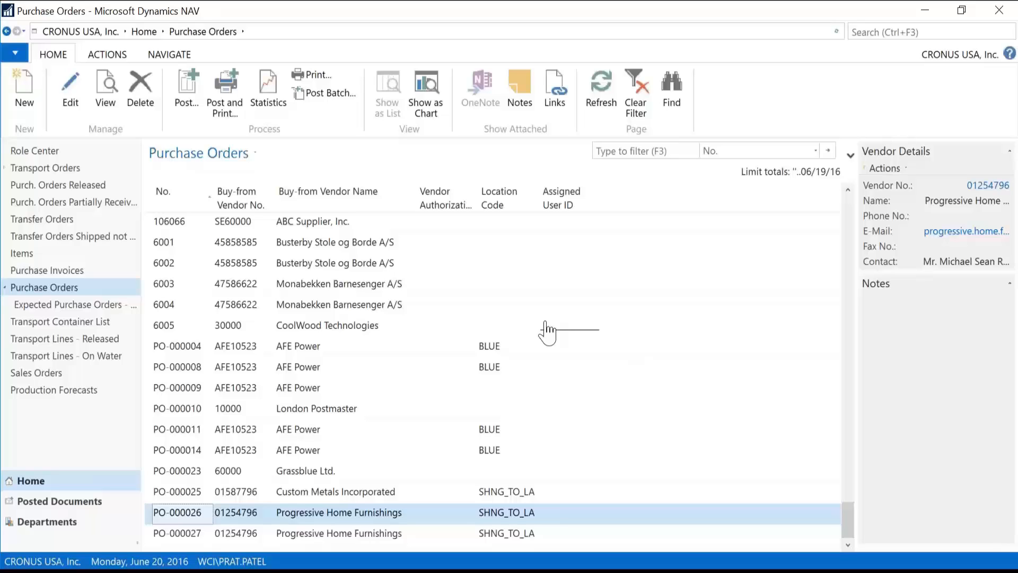
Step: Create a new transport order from the Role Center with an automatically assigned number
click(48, 153)
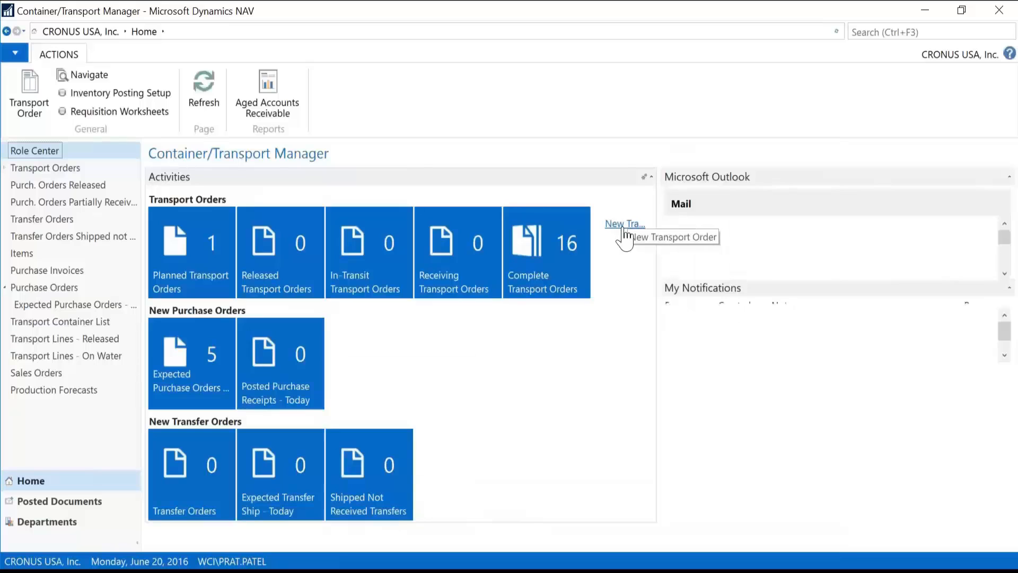
click(625, 224)
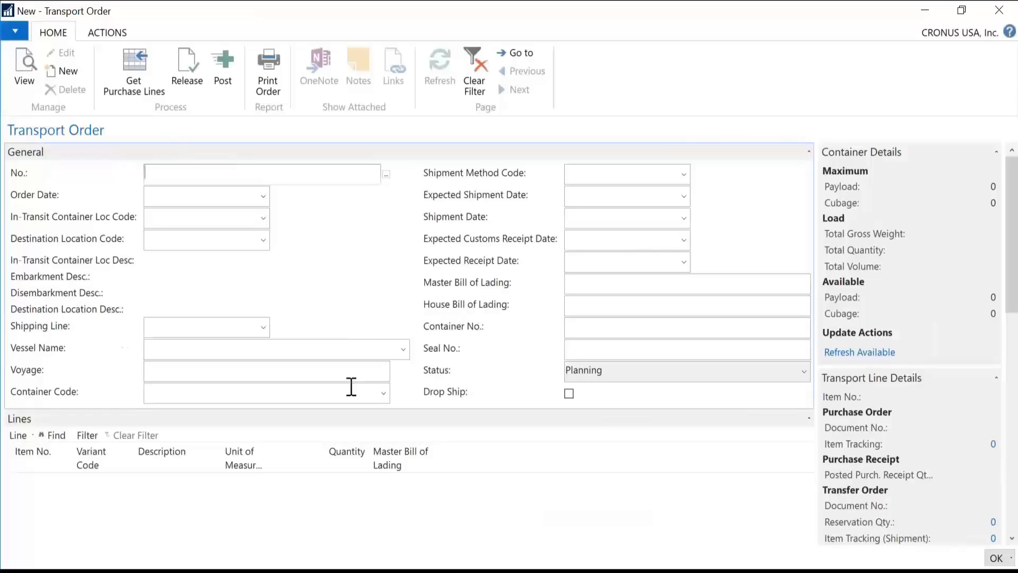
key(Tab)
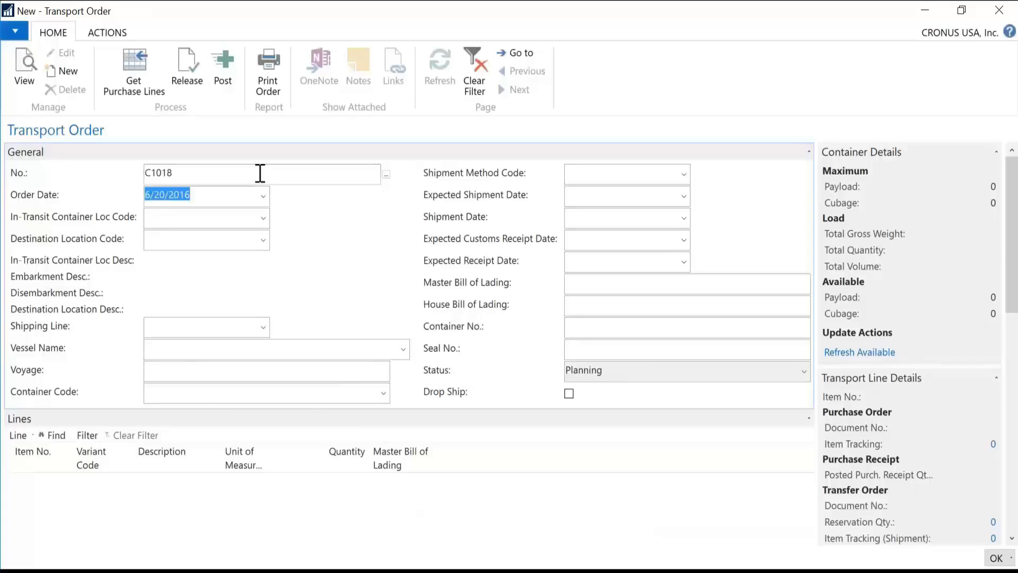
key(shift+Tab)
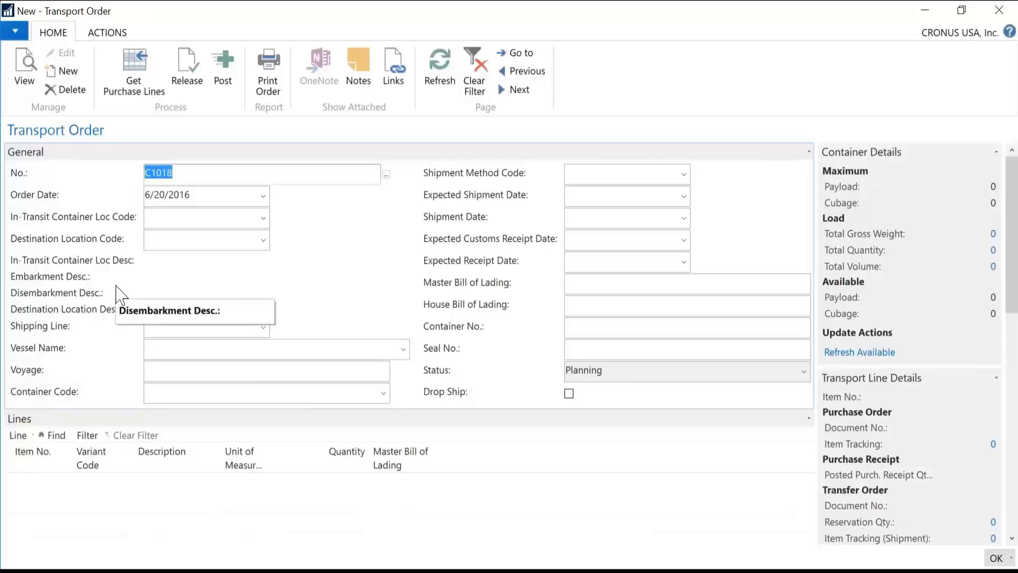
Step: Set the transport order's In-Transit Container Loc Code to SHNG_TO_LA and its Destination Location Code to BLUE
click(203, 195)
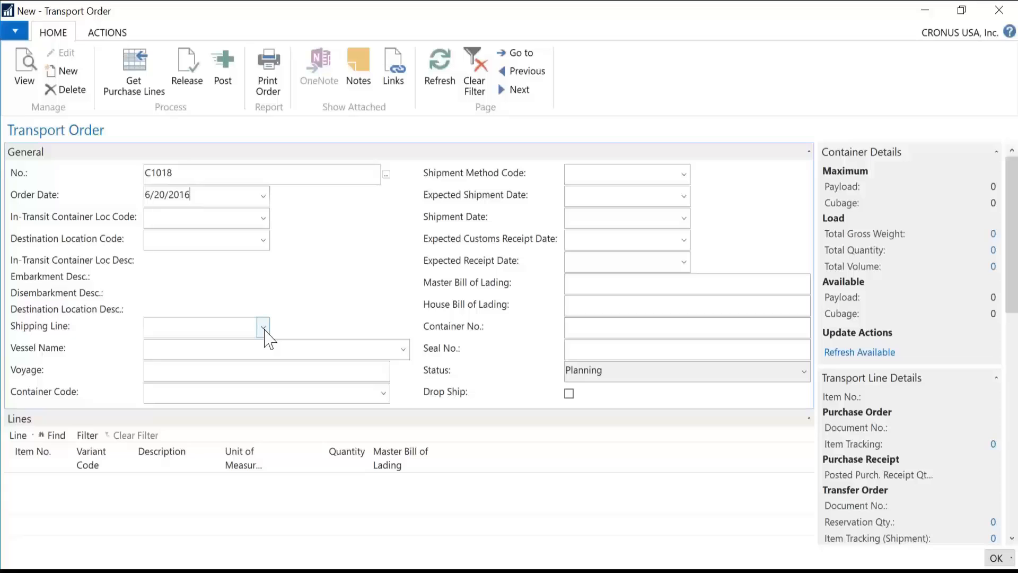
click(262, 223)
click(263, 219)
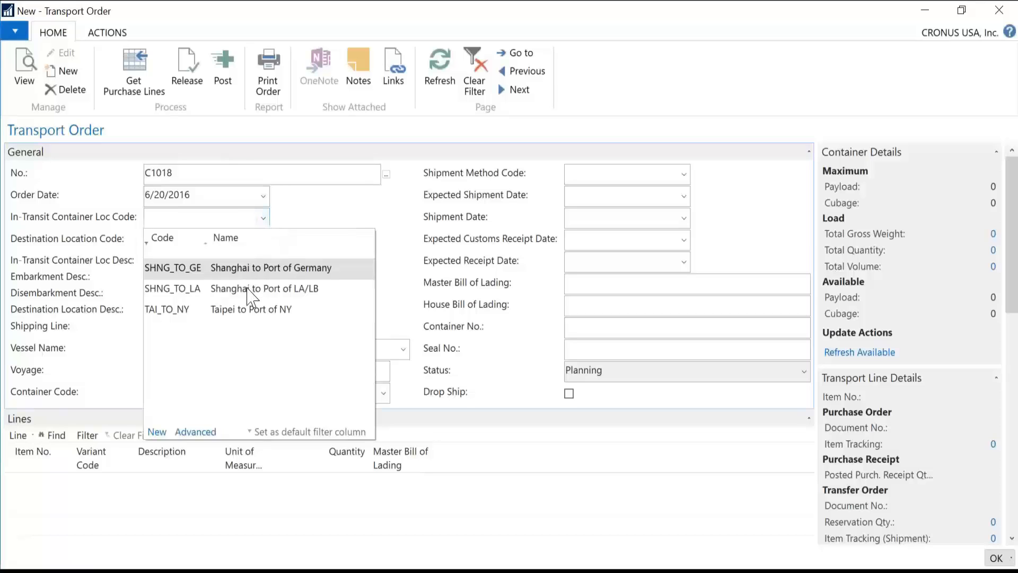
click(249, 288)
click(263, 240)
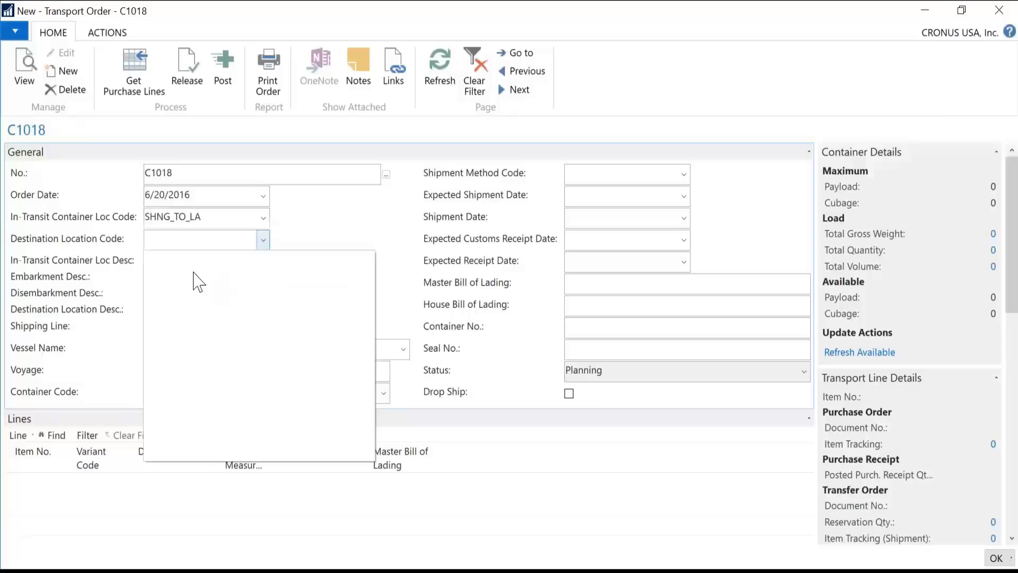
click(252, 310)
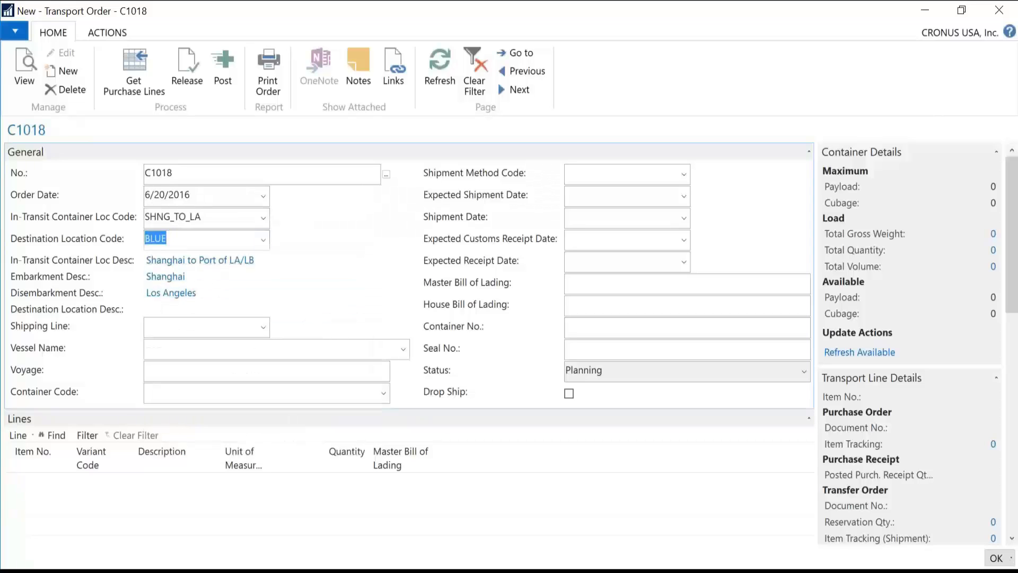
key(Tab)
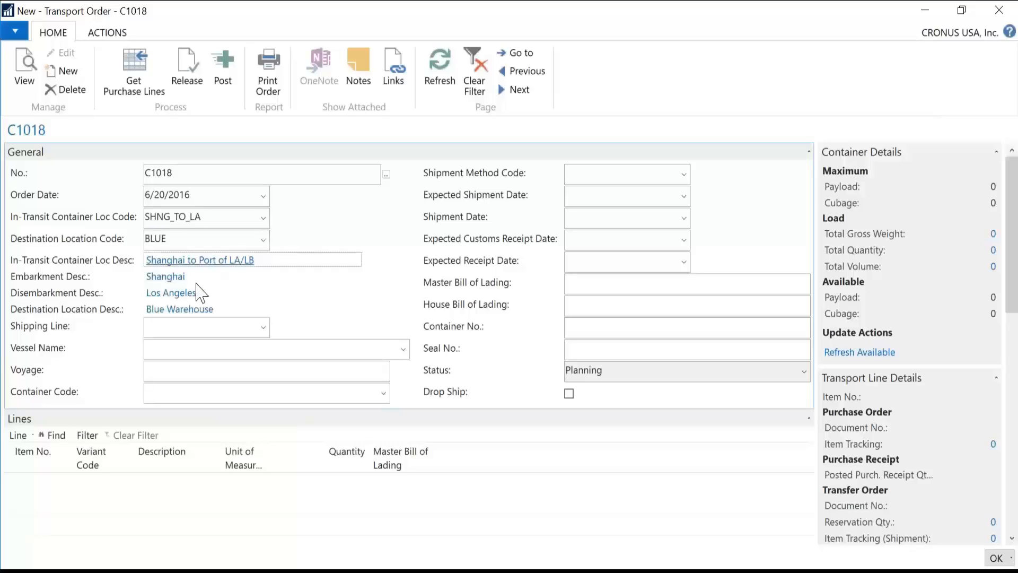
Step: Assign the shipping line HANJIN and the vessel BLUE OCEAN to the transport order
click(263, 327)
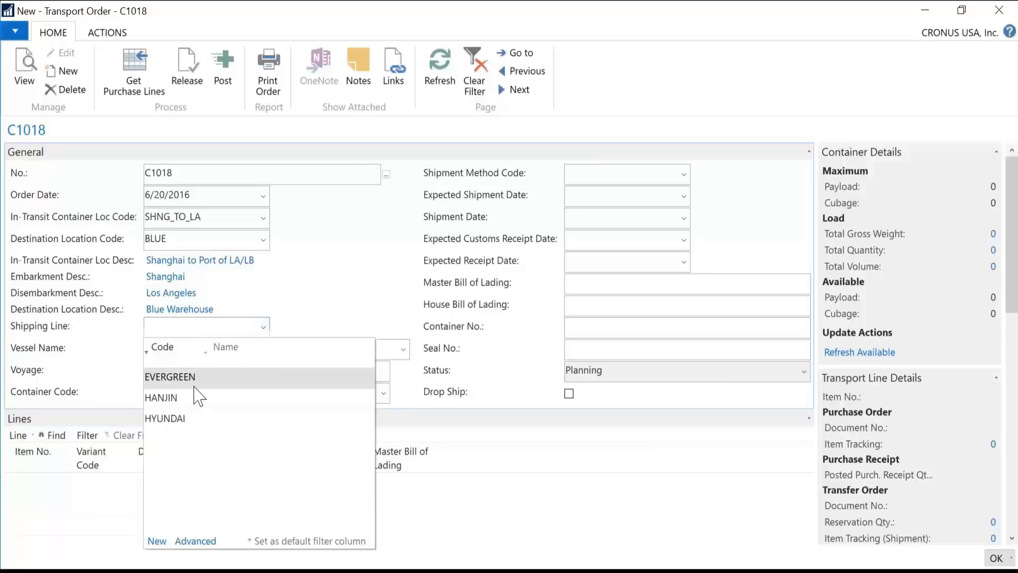
click(166, 399)
key(Tab)
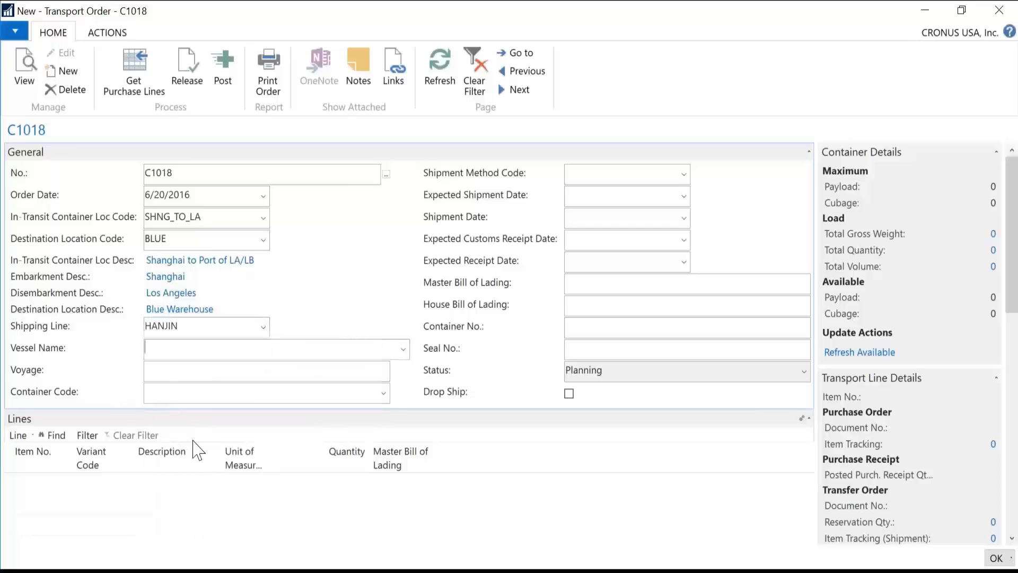
click(404, 349)
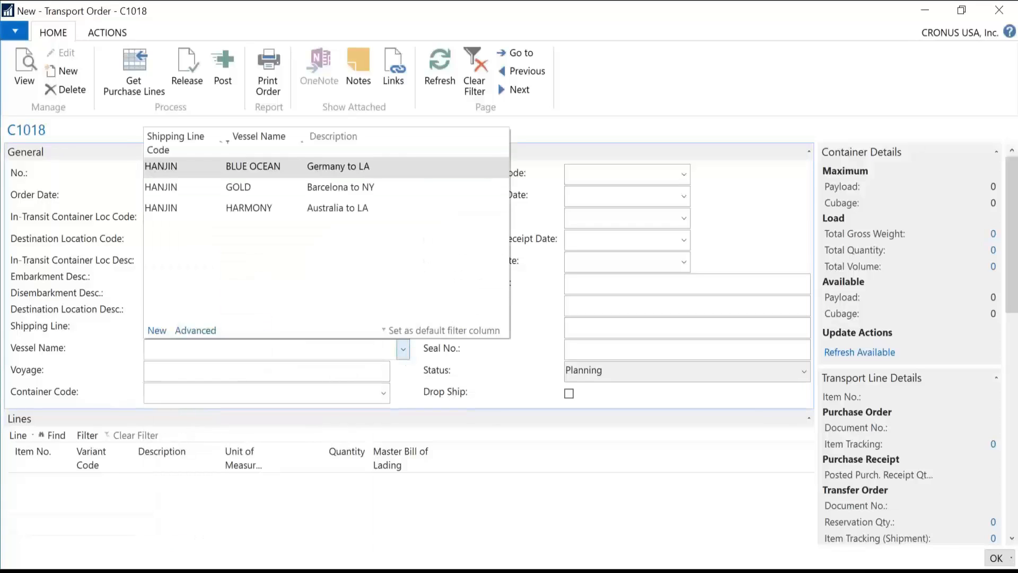
click(253, 166)
Step: Enter voyage 14F and choose the 20 ft. dry container, code 20D, for the transport order
click(169, 370)
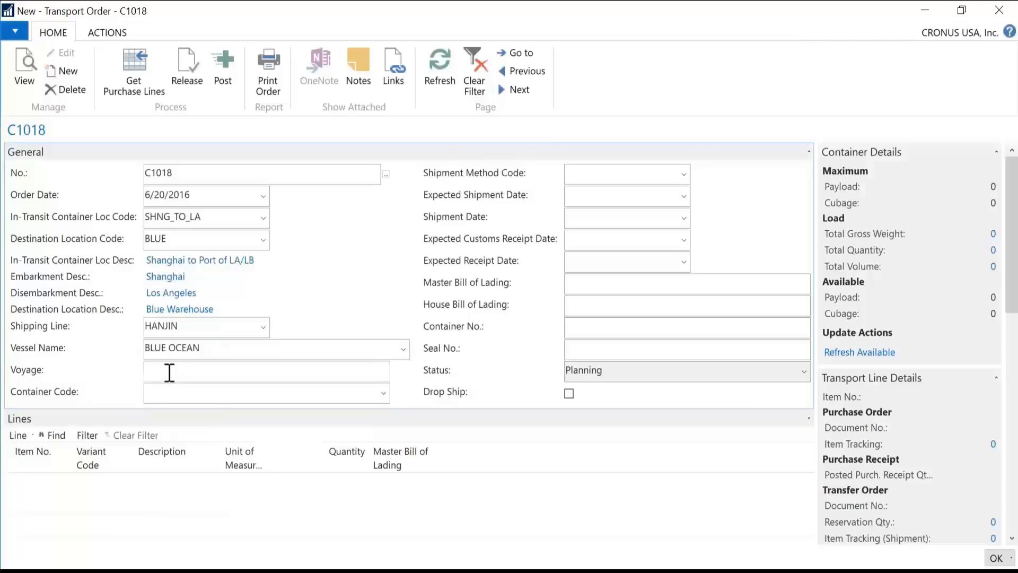
text(14F)
click(383, 393)
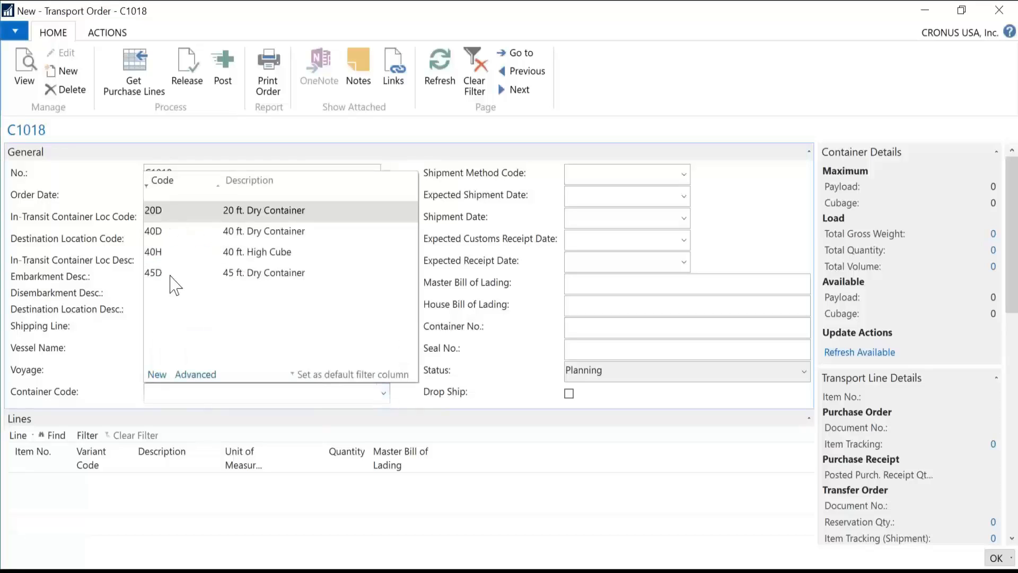
key(Return)
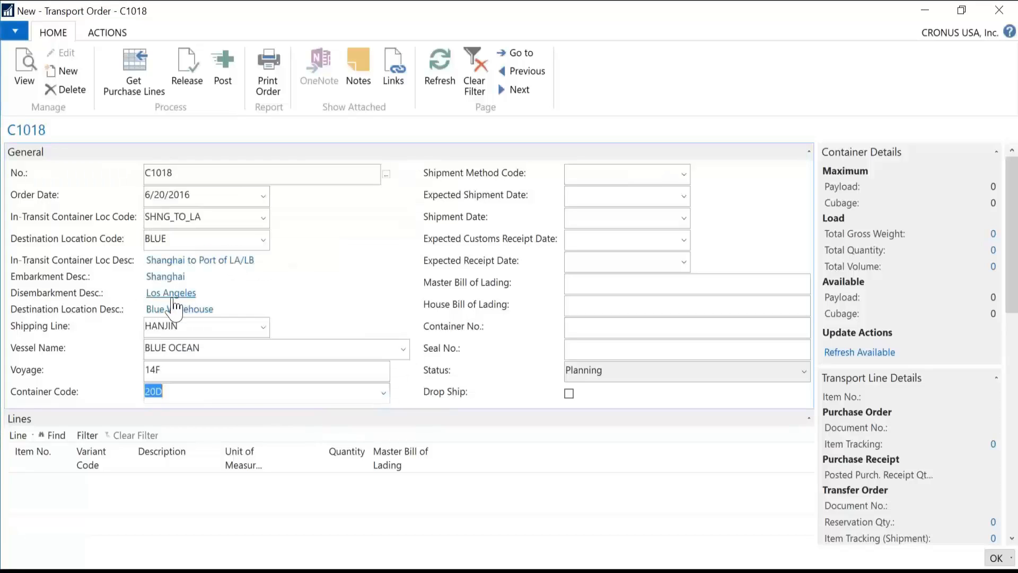
click(384, 393)
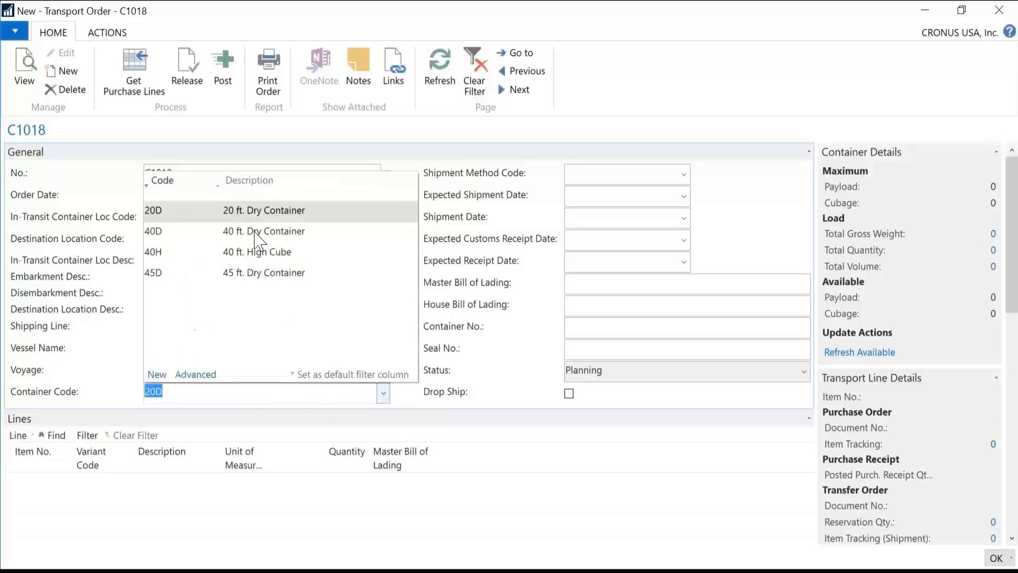
key(Escape)
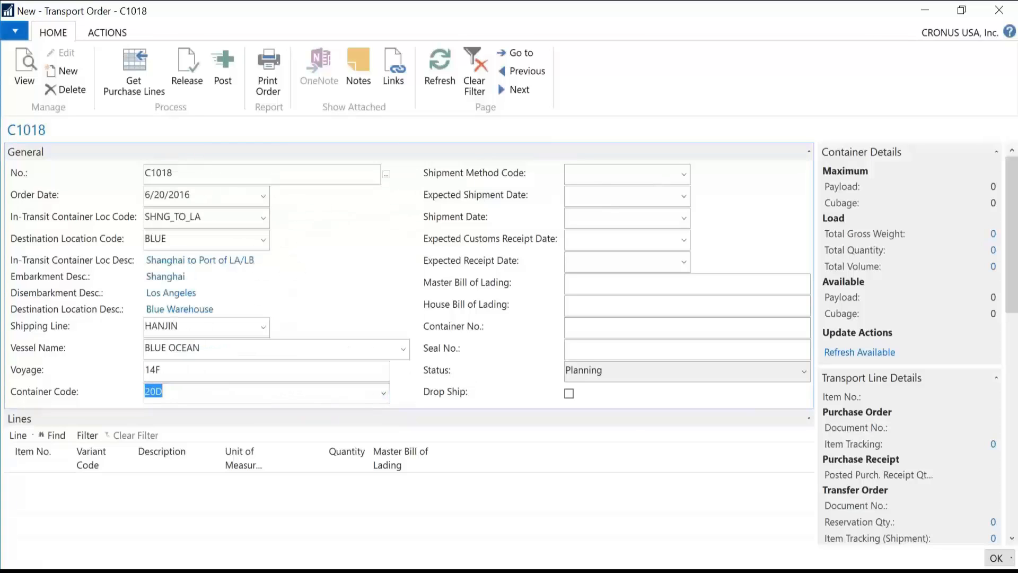
Step: Set the Shipment Method Code to FOB and both the Expected Shipment Date and Shipment Date to 6/20/2016
click(684, 174)
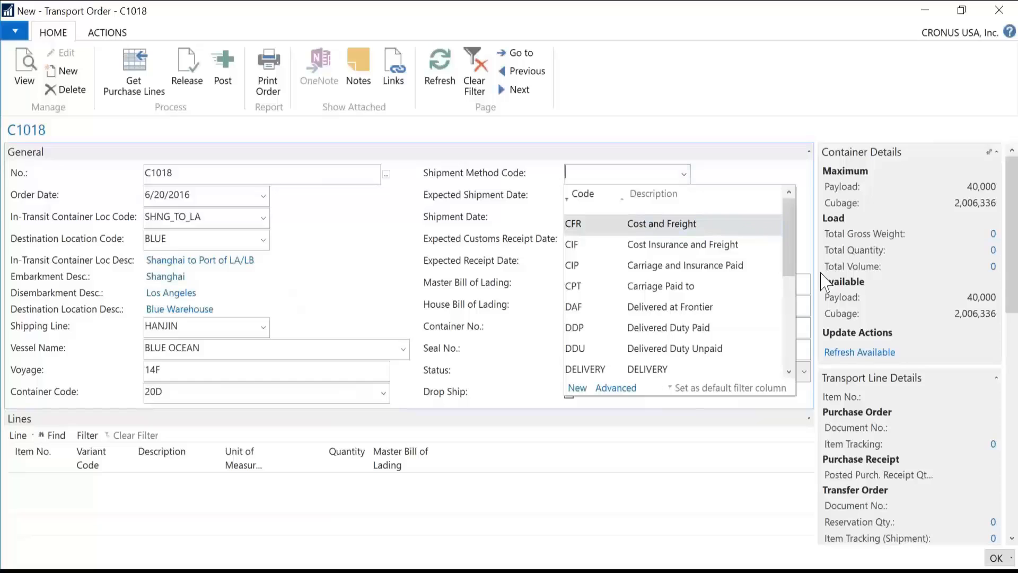
click(637, 327)
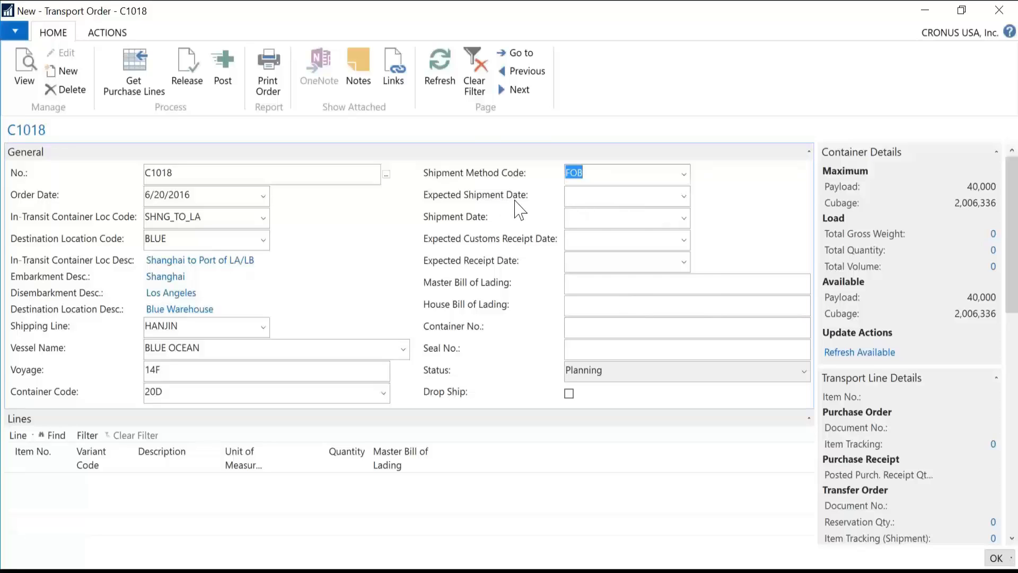
click(684, 196)
click(599, 290)
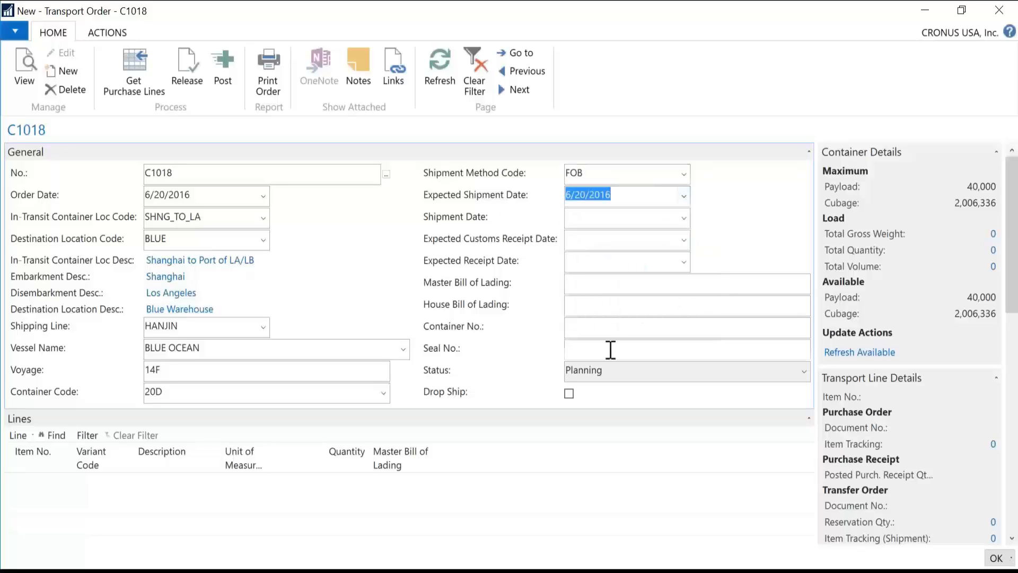
key(Tab)
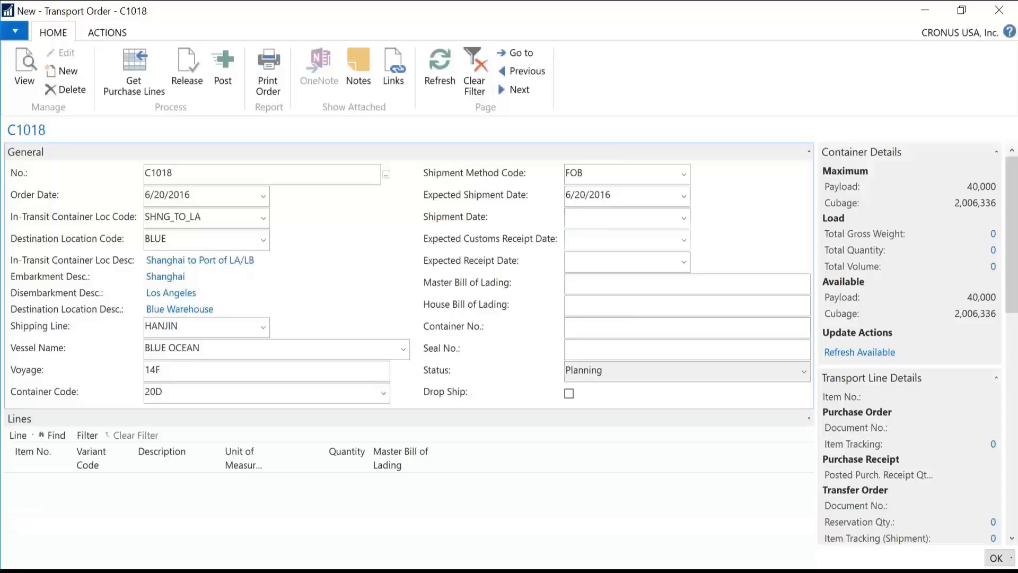
click(684, 217)
click(600, 313)
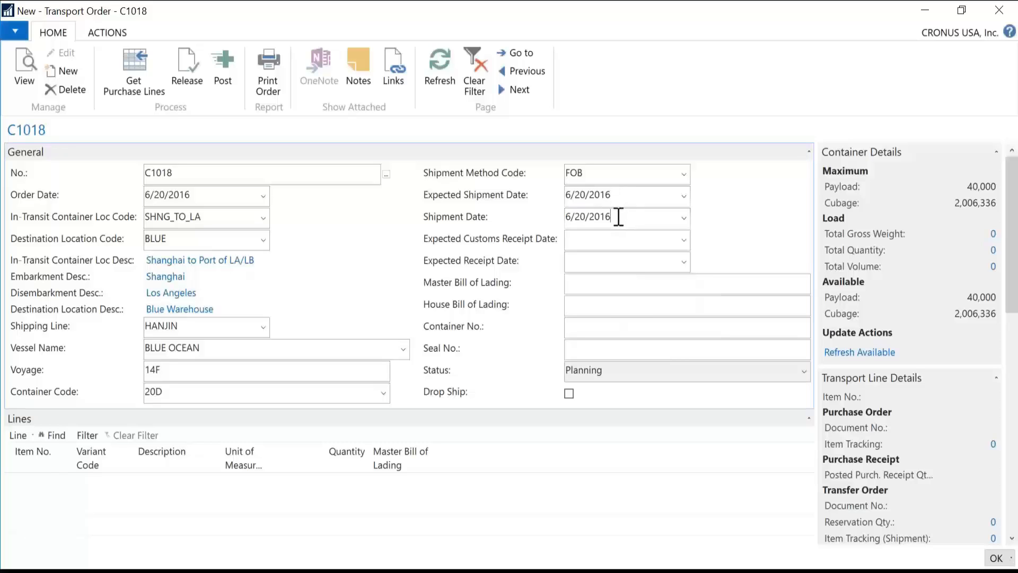
Step: Set the transport order's Expected Customs Receipt Date and Expected Receipt Date both to 6/23/2016
click(684, 239)
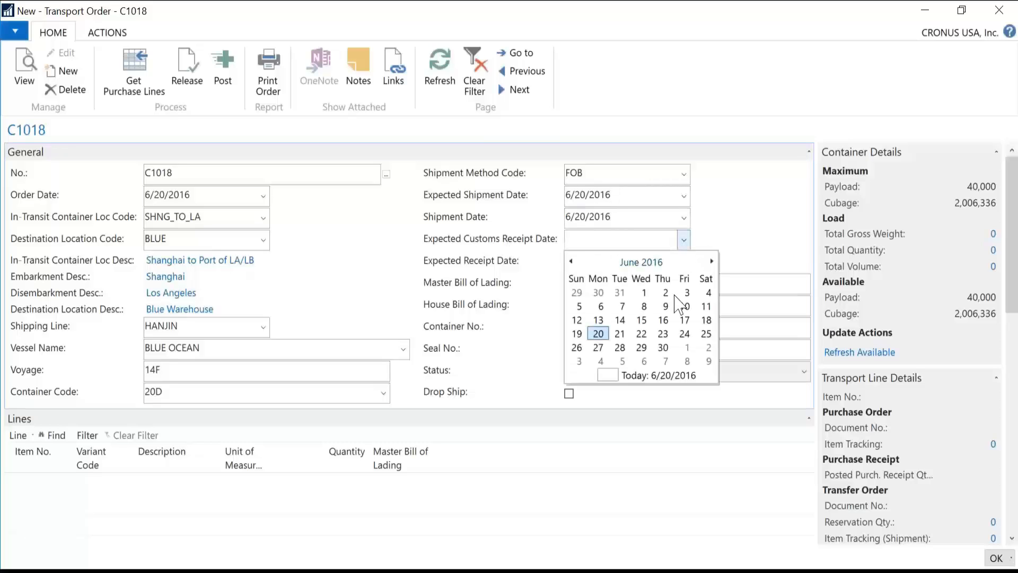
click(663, 334)
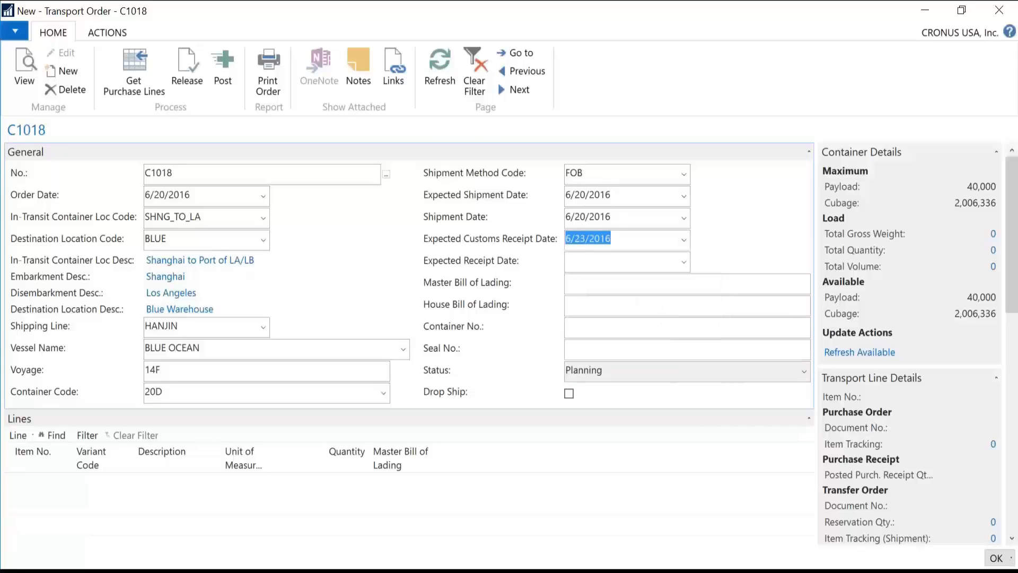
click(684, 262)
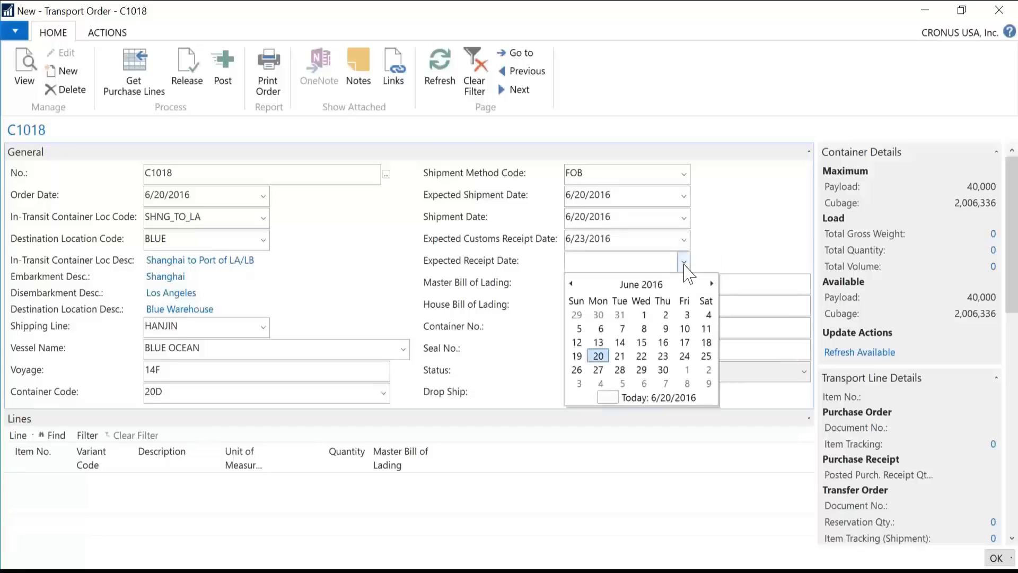
click(684, 355)
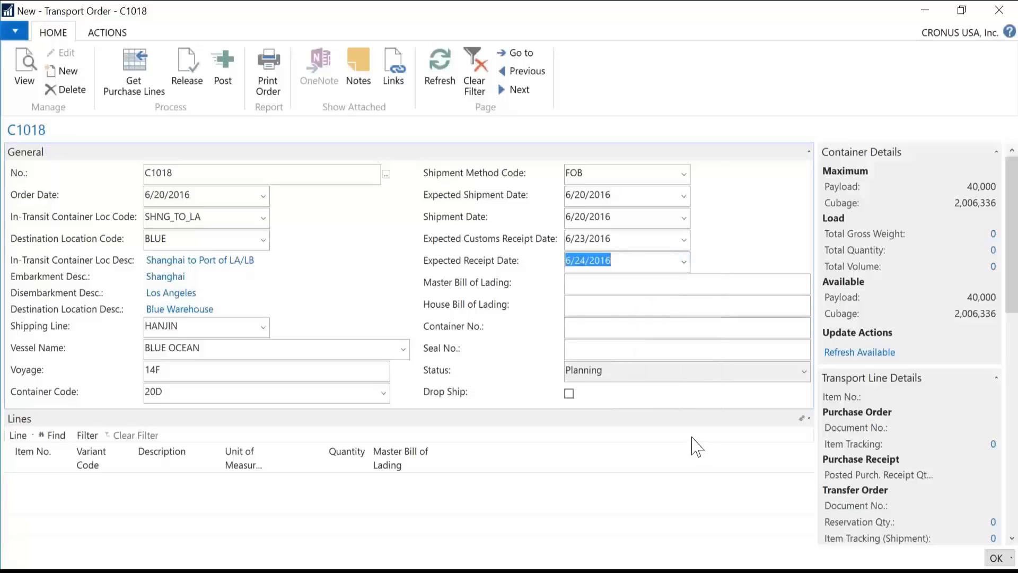
click(683, 261)
click(663, 355)
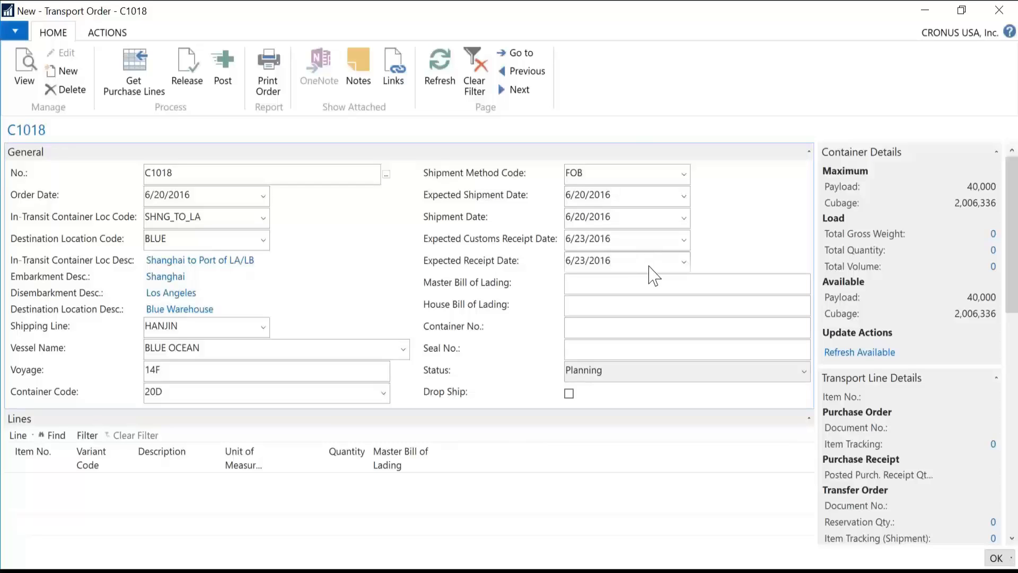
Step: Set the Shipment Date to 6/21/2016 and the Expected Receipt Date to 6/24/2016
drag(625, 260, 545, 259)
click(684, 218)
click(620, 311)
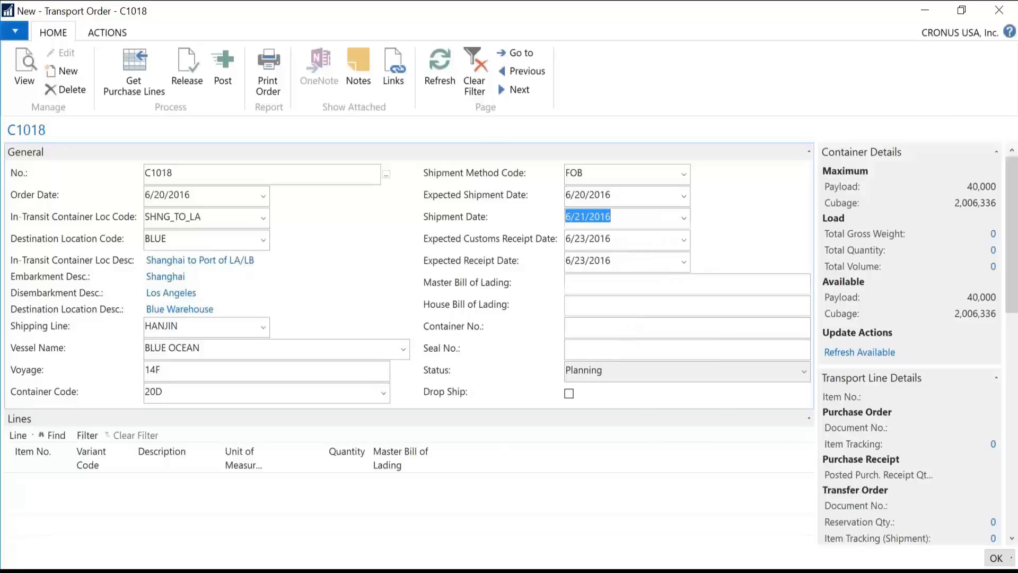
click(684, 261)
click(684, 355)
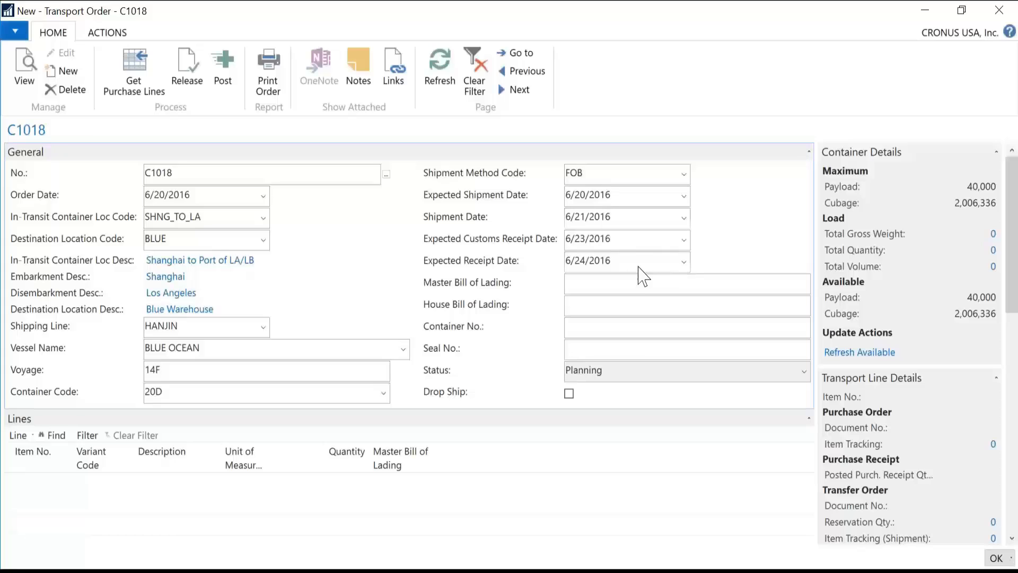
Step: Check the order's Shipment Date and Expected Receipt Date along with the expected shipment and customs receipt dates
drag(615, 217, 549, 218)
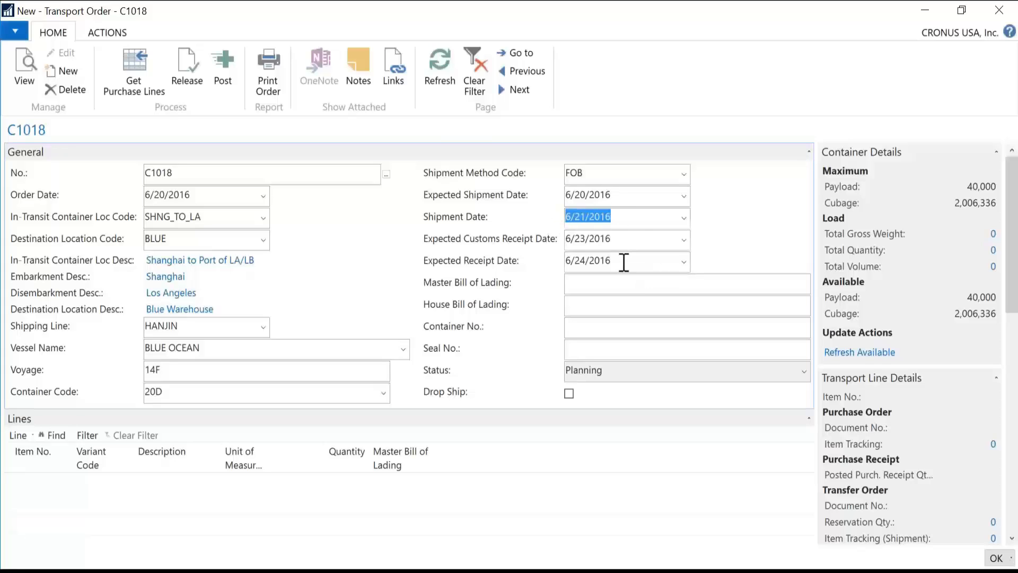
drag(625, 260, 552, 264)
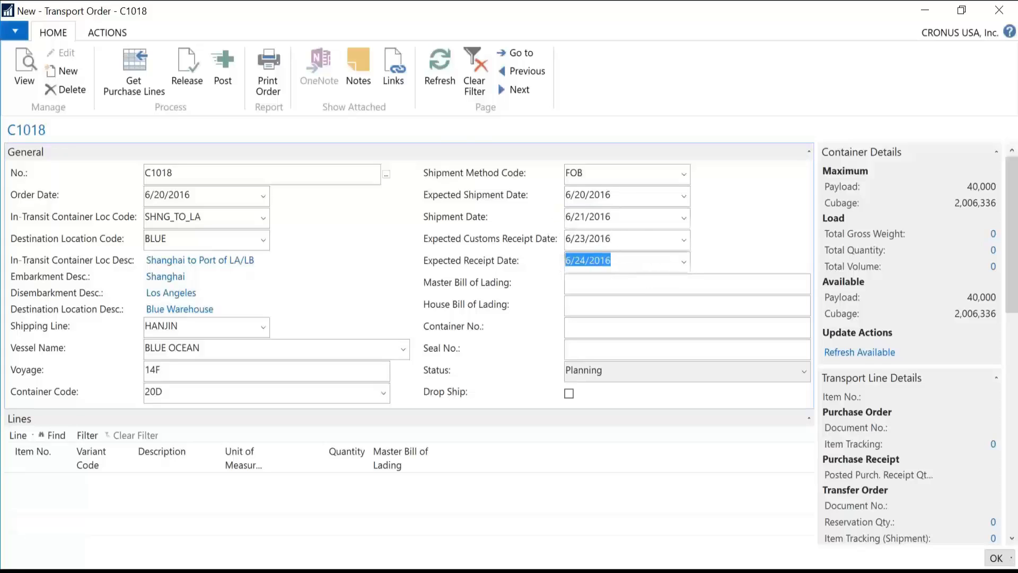
drag(615, 218, 563, 219)
drag(622, 261, 551, 260)
click(517, 201)
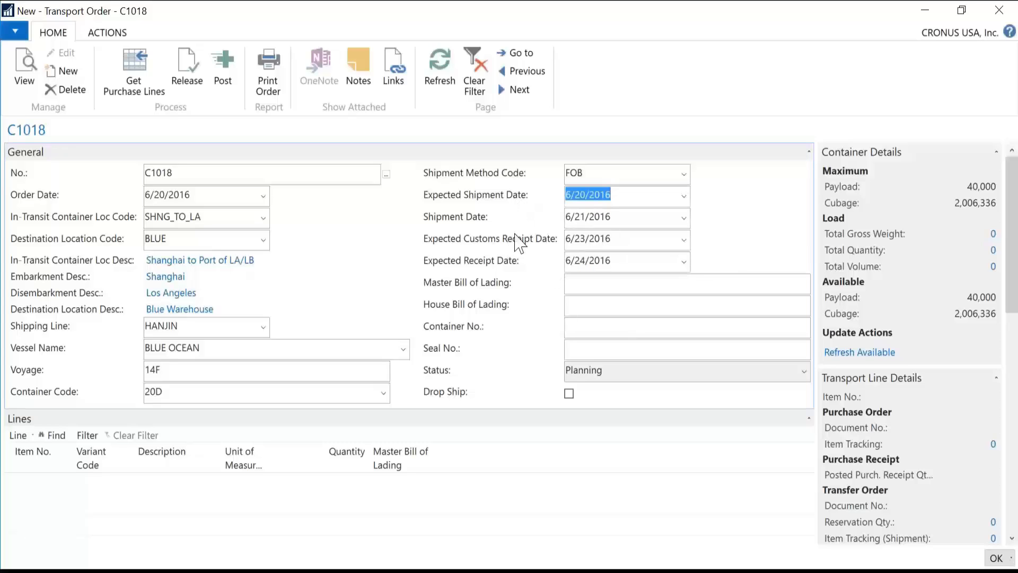
click(515, 238)
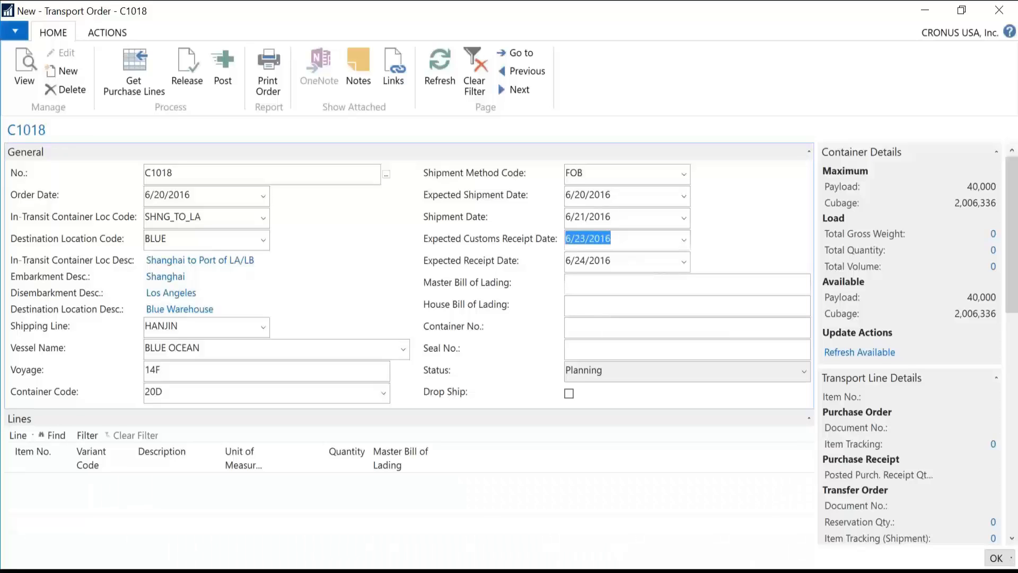
Step: Enter MBL DEMO as the Master Bill of Lading and HDMU456123 as the Container No., leaving the Seal No. blank
click(594, 283)
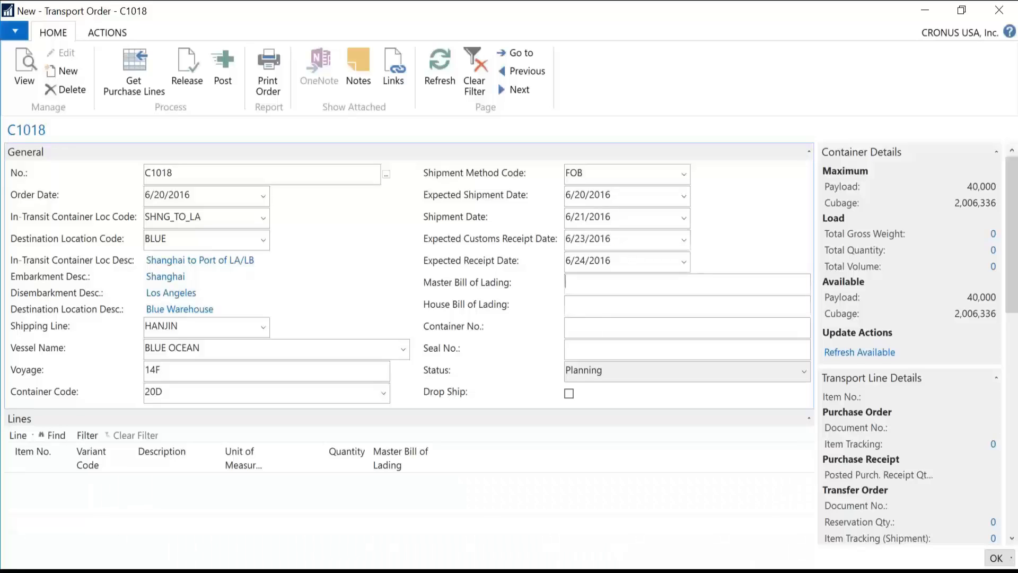
text(MBL DEMO)
key(Tab)
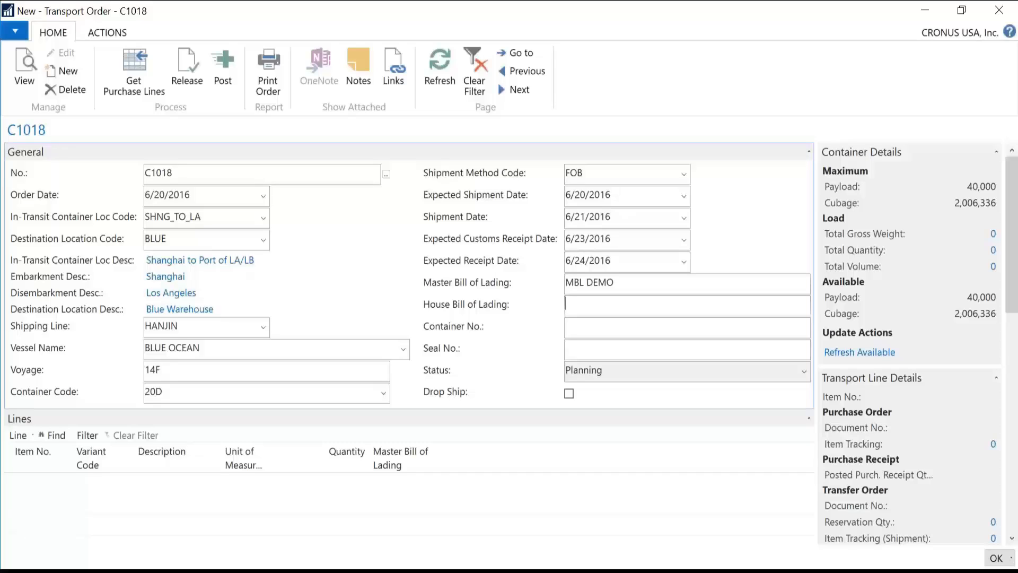
text(HDU)
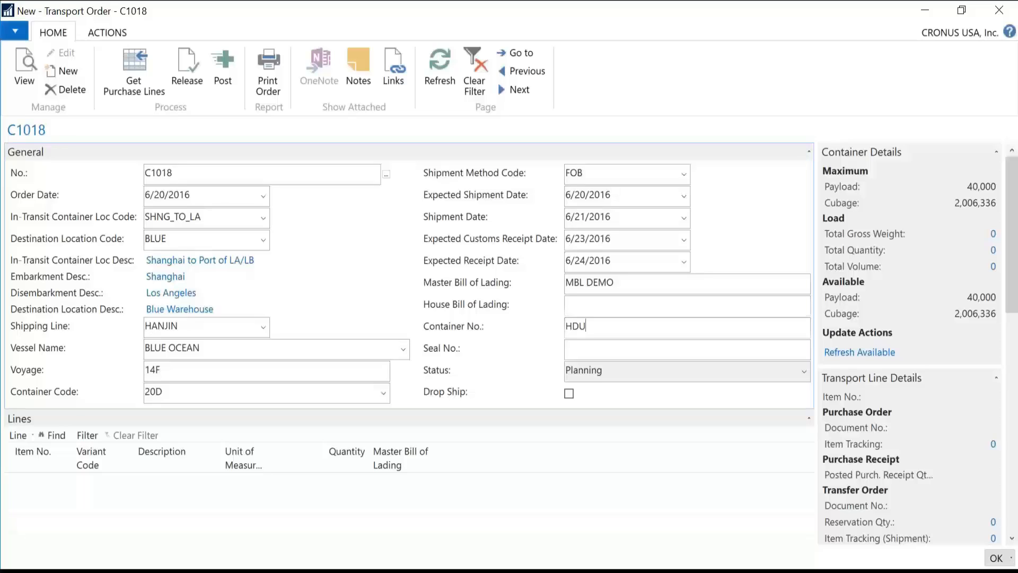
key(BackSpace)
key(BackSpace)
text(DMU456123)
key(Tab)
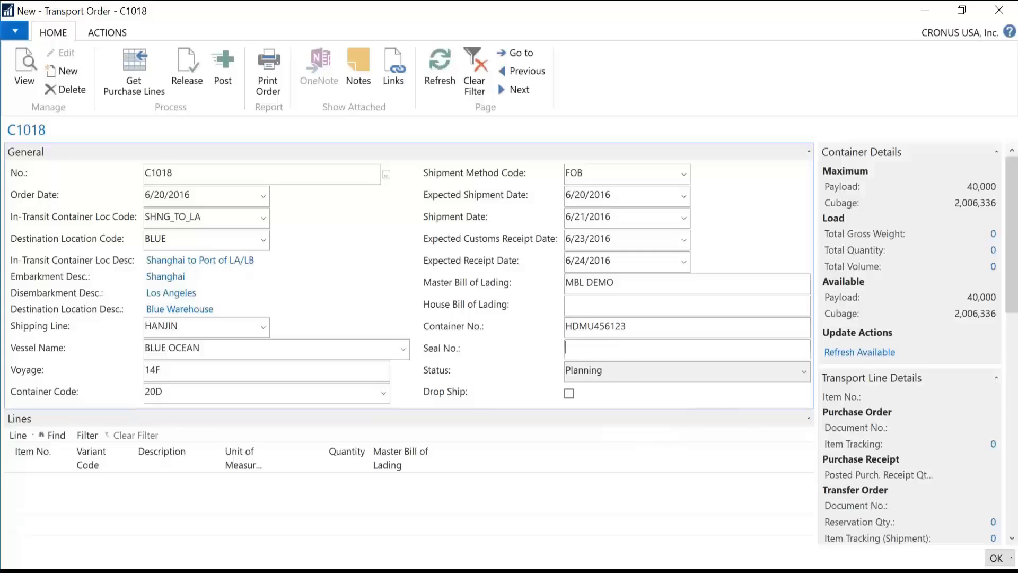
key(Tab)
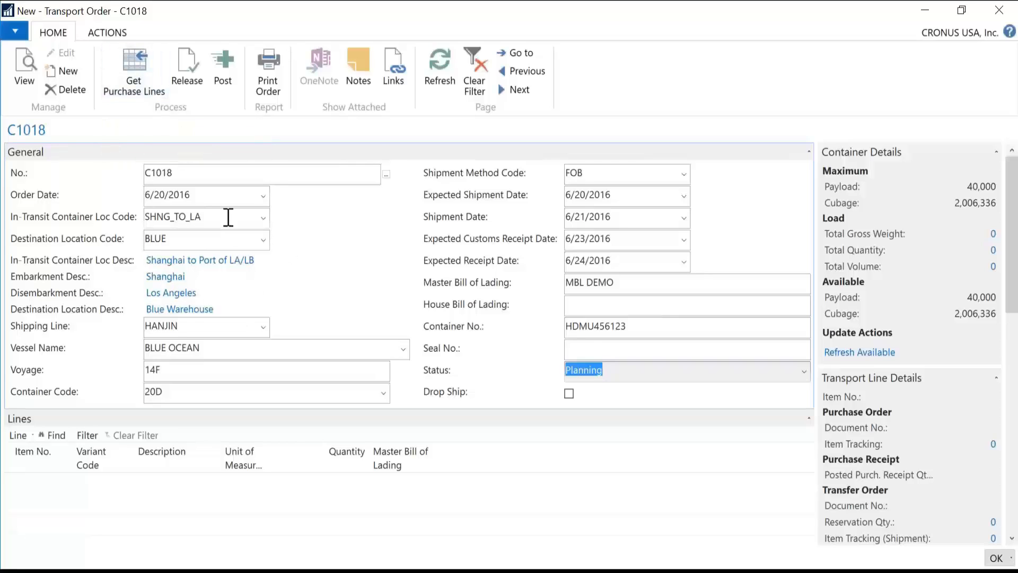
Step: Review the transport order's In-Transit Container Loc Code and Destination Location Code
drag(227, 218, 134, 219)
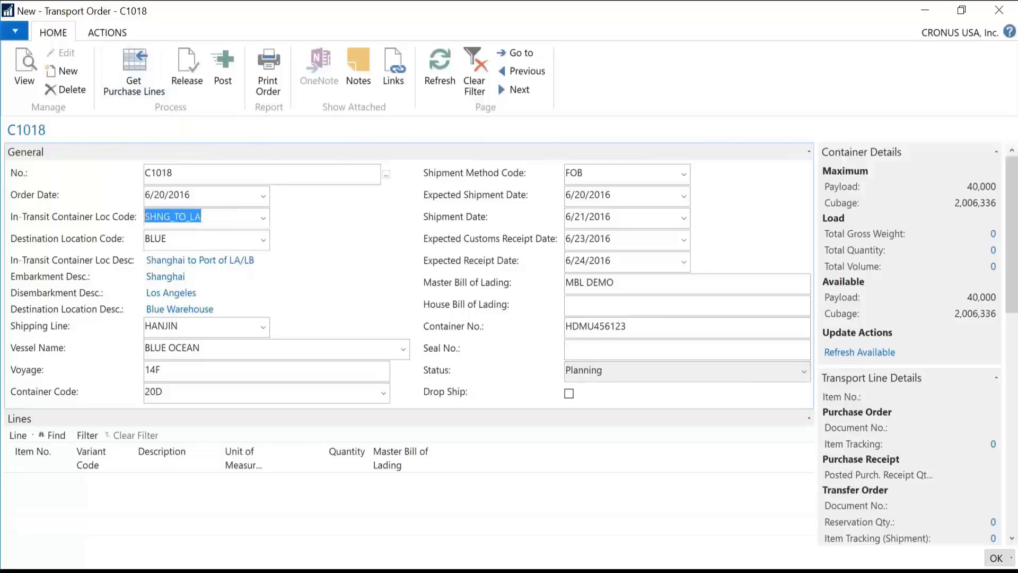
key(Tab)
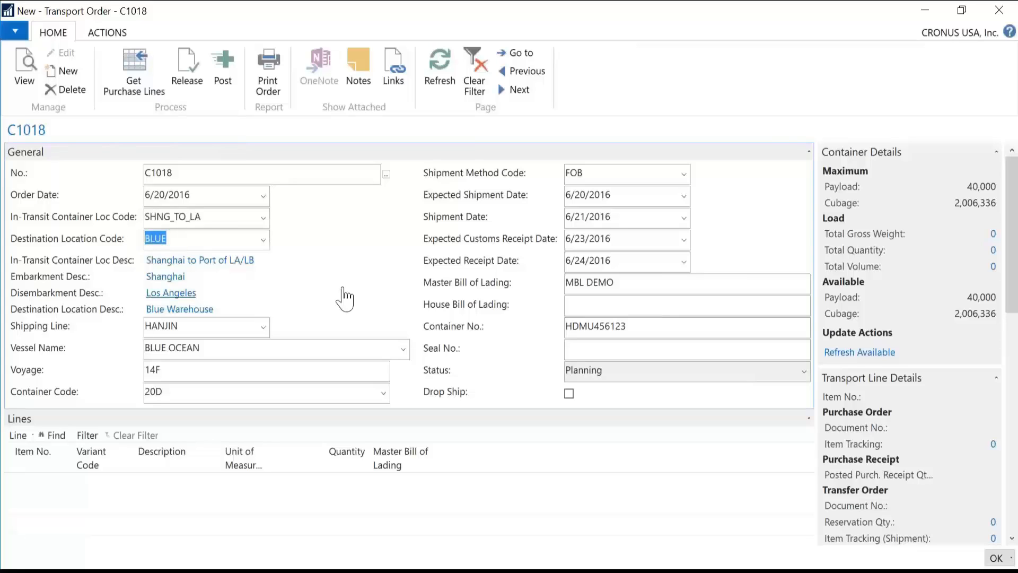
drag(216, 218, 110, 225)
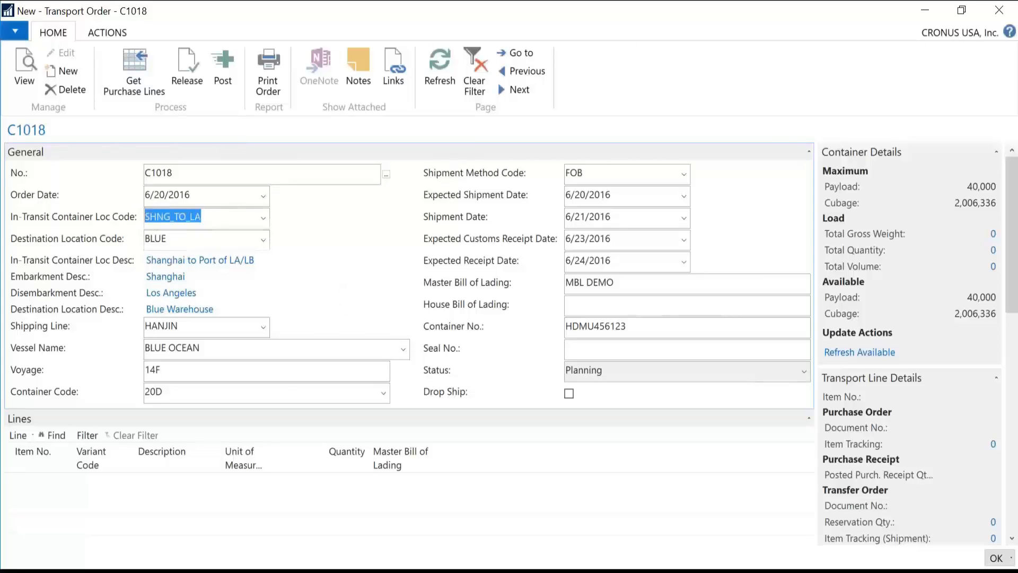
drag(170, 238, 127, 239)
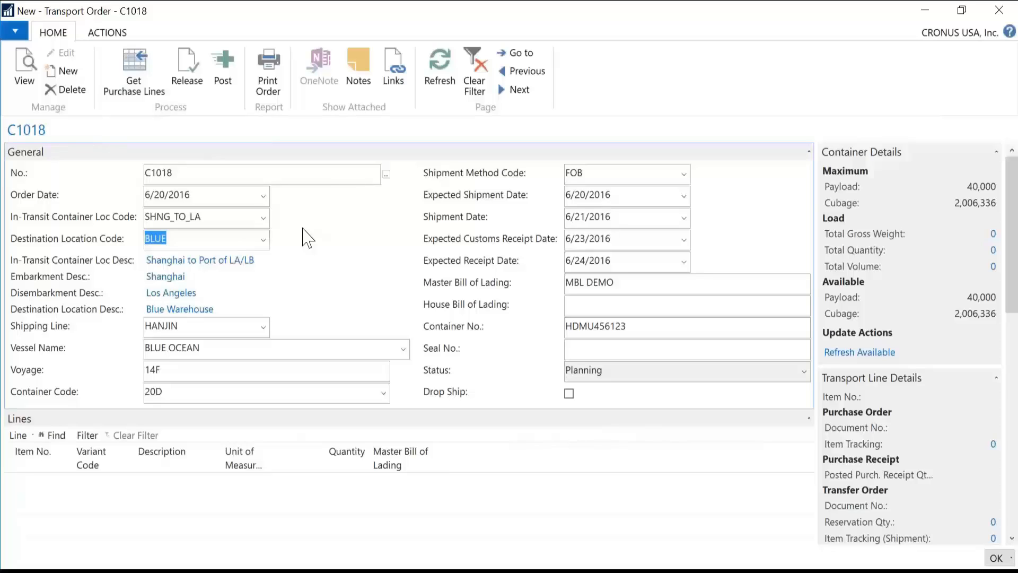
drag(207, 218, 127, 242)
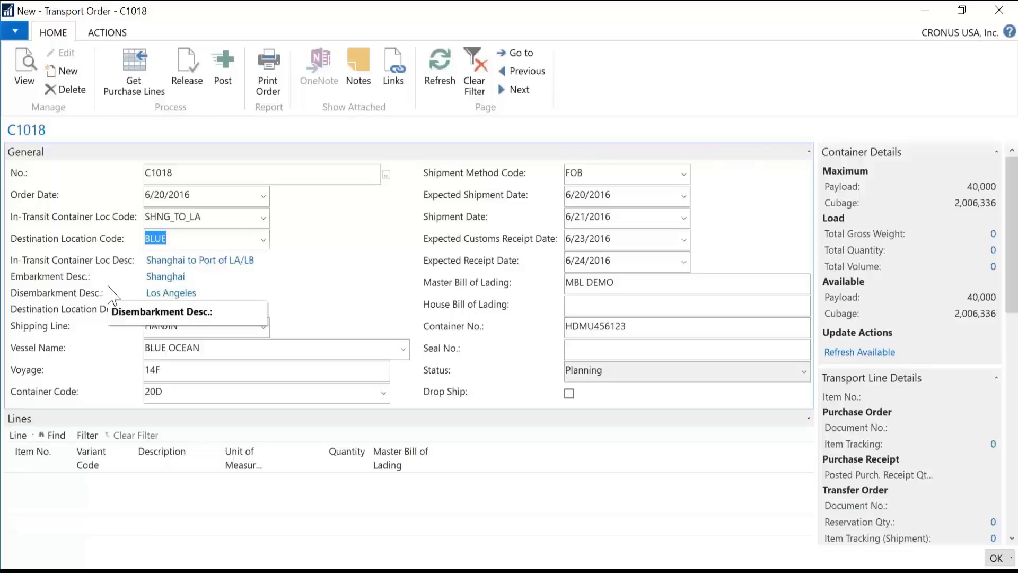
Step: Open the purchase lines available for the transport order and widen the Assign to Transport Order column
click(133, 80)
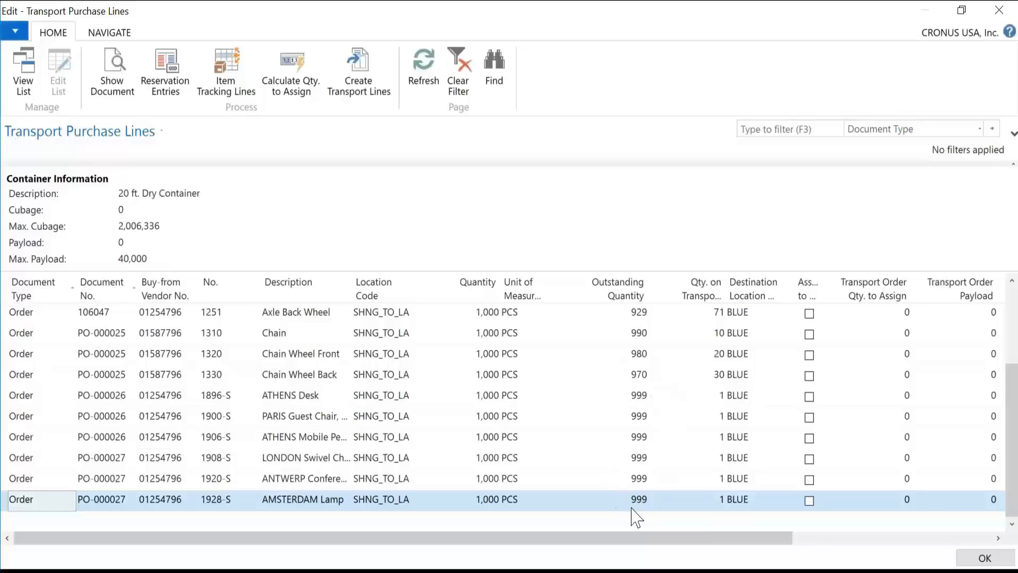
click(618, 401)
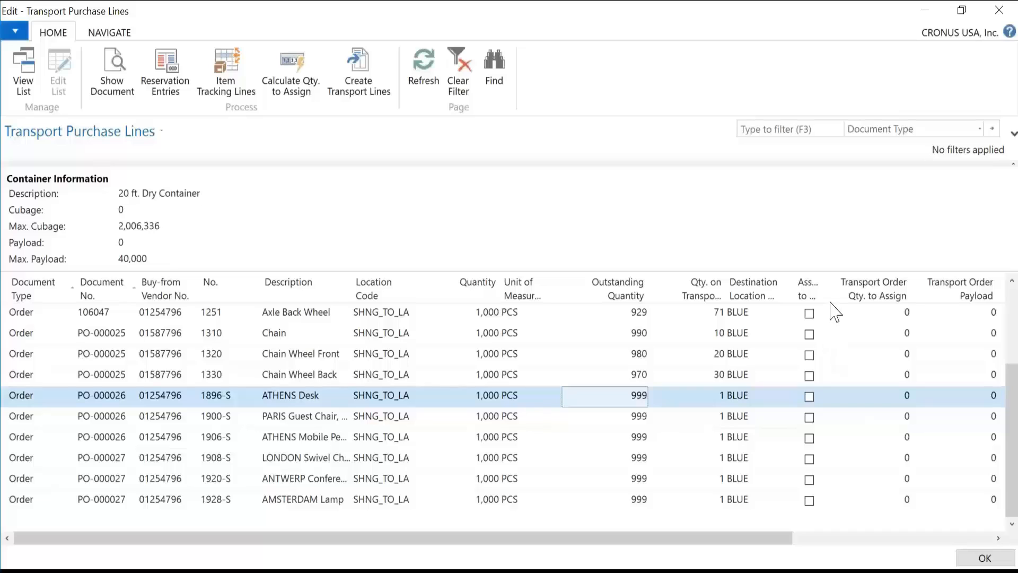
drag(822, 290, 844, 290)
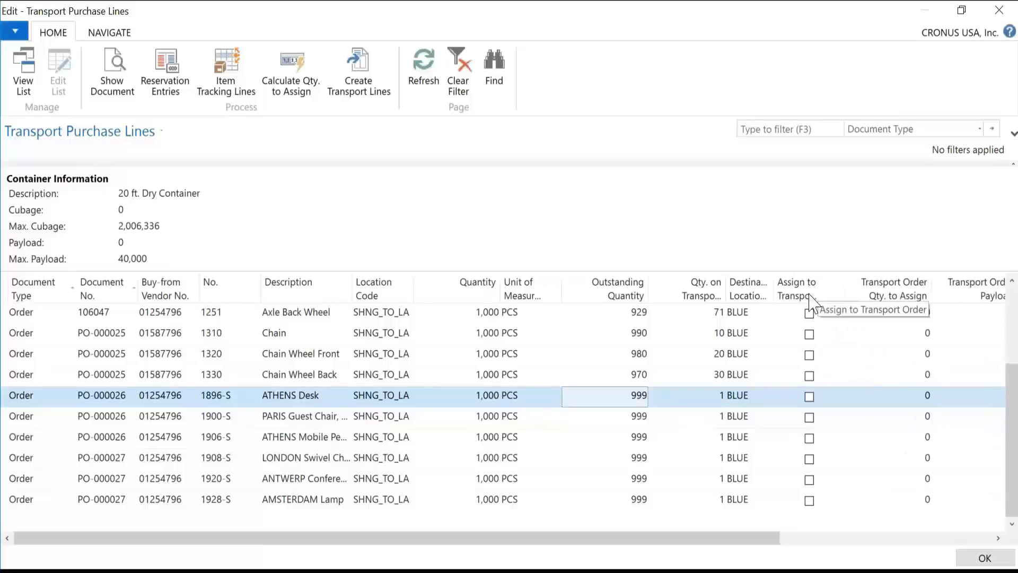
Step: Mark the ATHENS Desk line for assignment to the transport order and calculate its quantity to assign
click(809, 396)
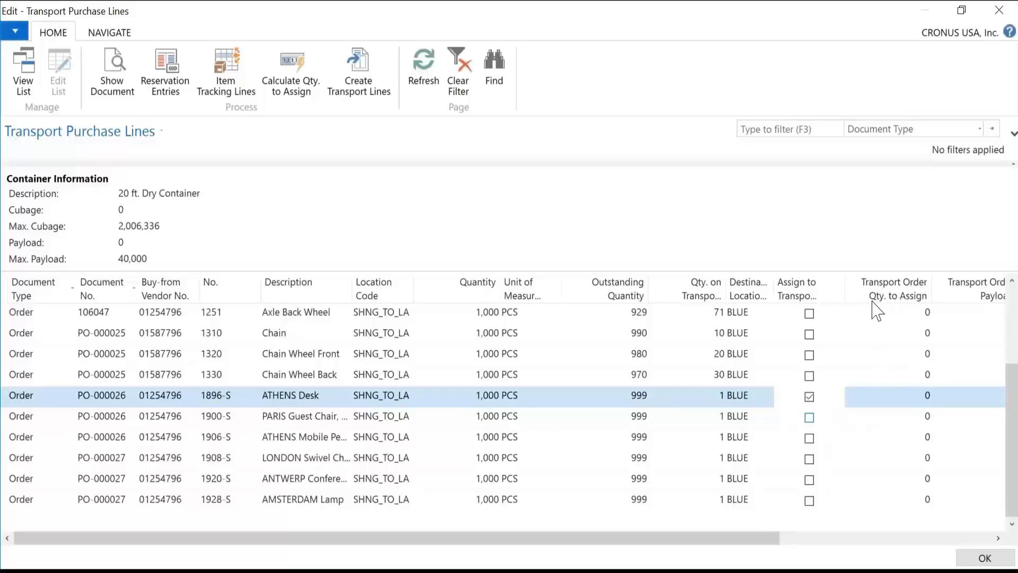
click(290, 87)
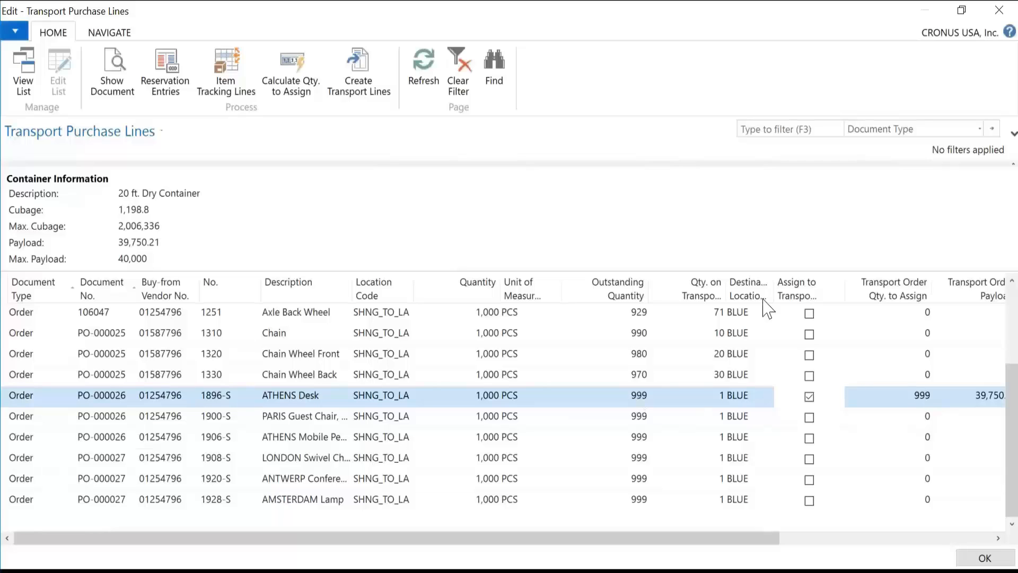
Step: Clear the ATHENS Desk quantity to assign and mark the five lines from PARIS Guest Chair to AMSTERDAM Lamp for assignment
click(916, 399)
key(Delete)
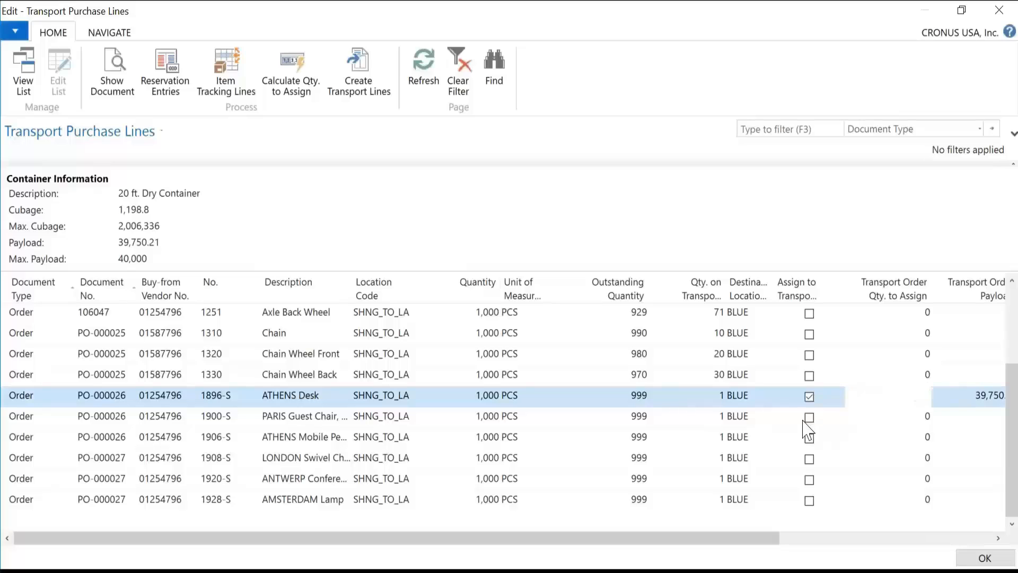
click(810, 420)
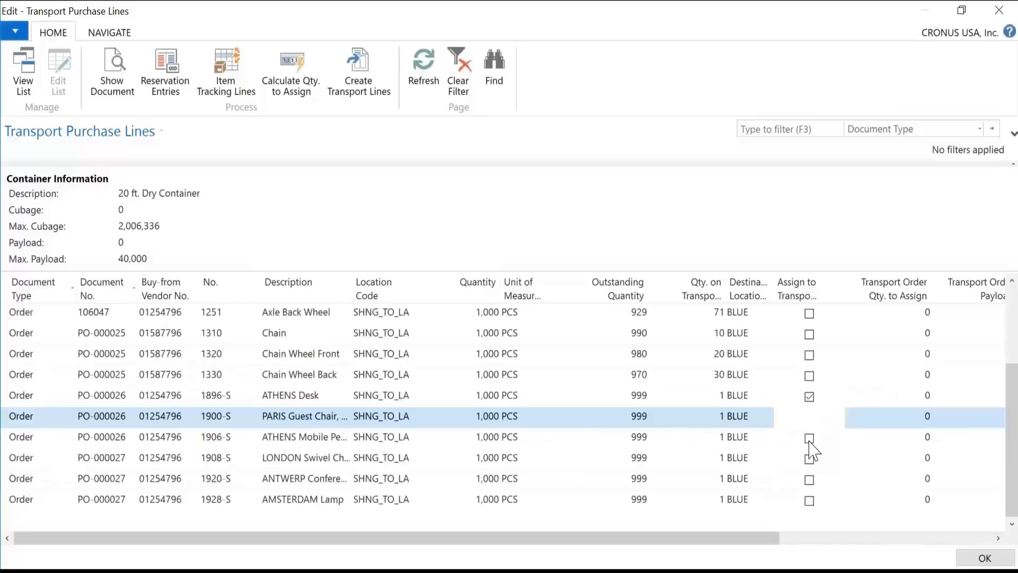
click(810, 438)
click(810, 458)
click(809, 480)
click(809, 500)
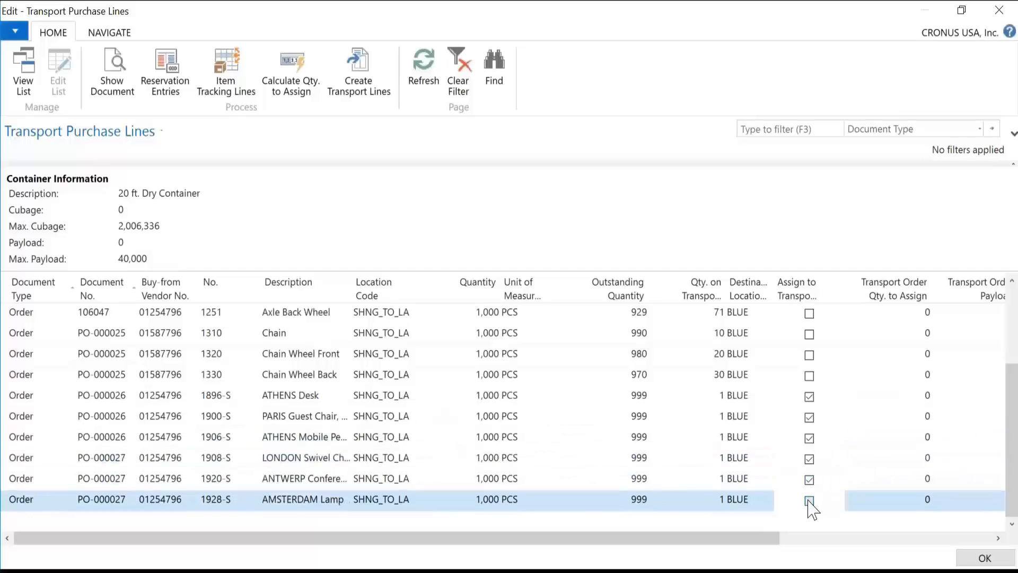
Step: Set the Transport Order Qty. to Assign to 1 on all six marked lines and create the transport lines
click(917, 395)
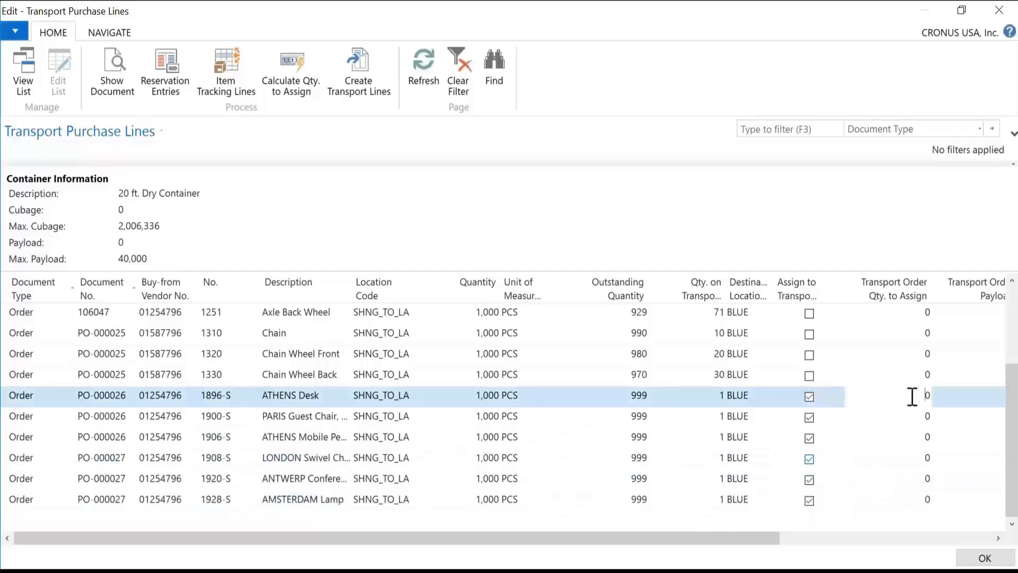
text(1)
click(916, 417)
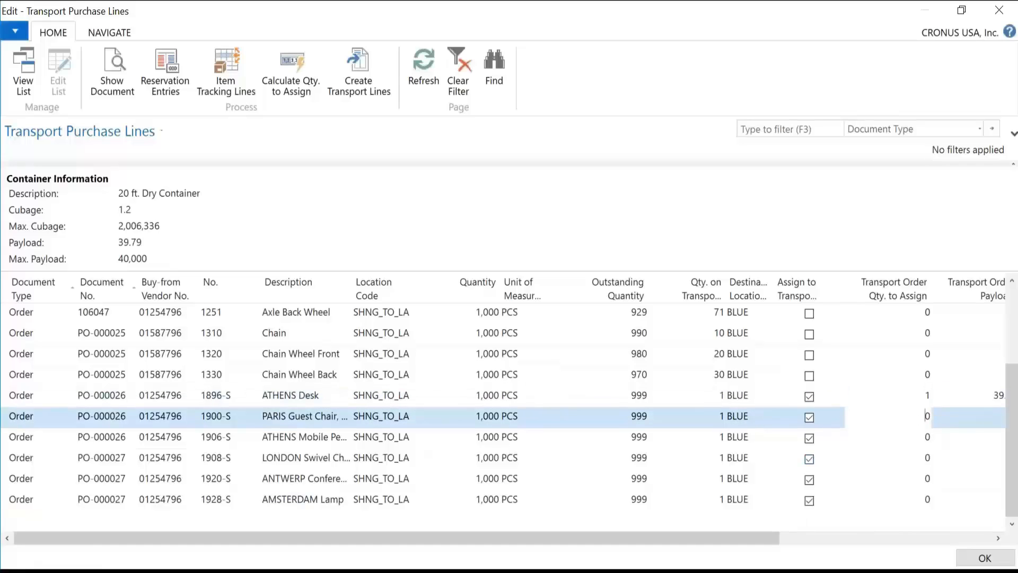
text(1)
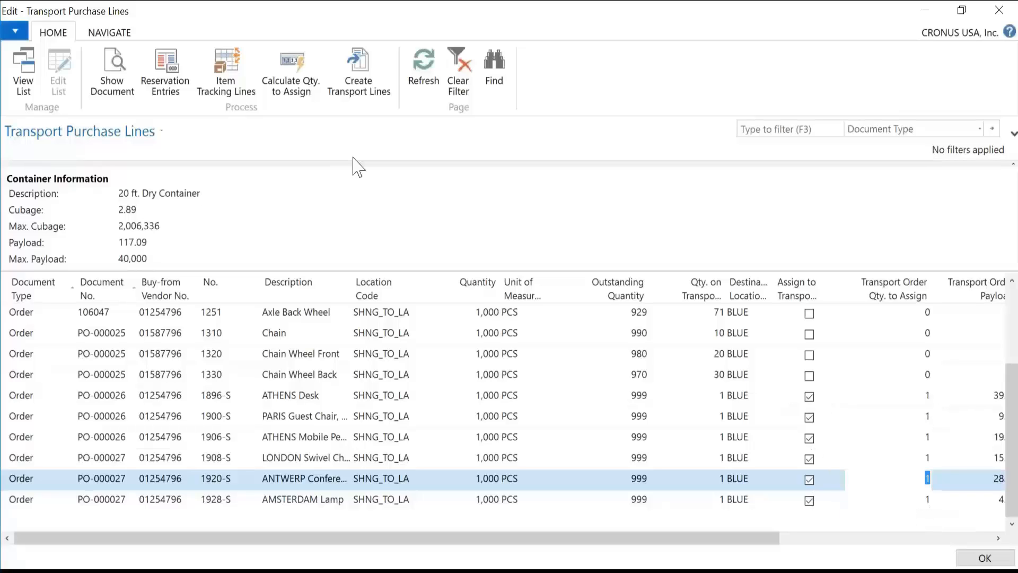
click(361, 64)
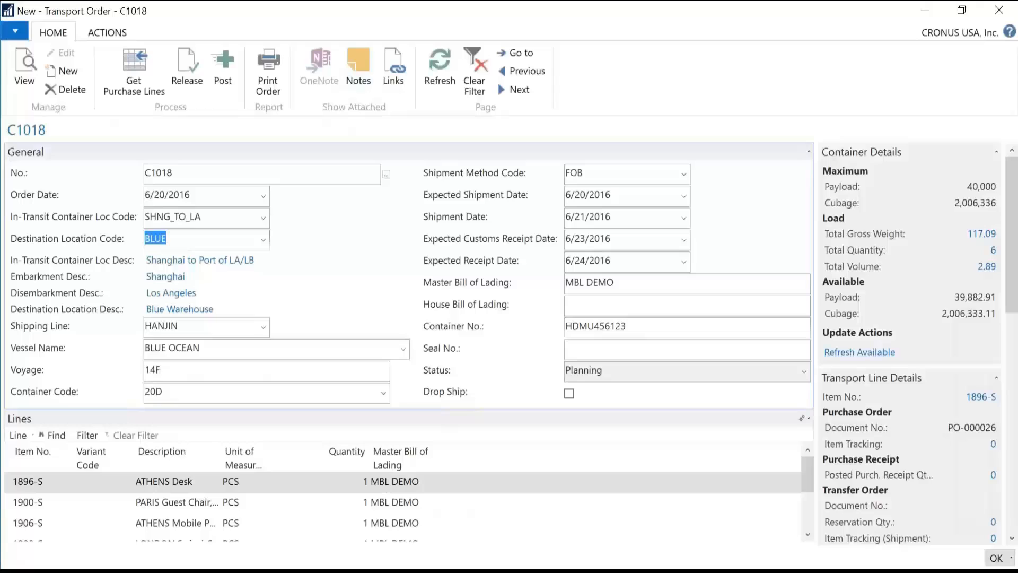
Step: Collapse the General section and select the ATHENS Desk line to examine its container and transport line details
click(809, 151)
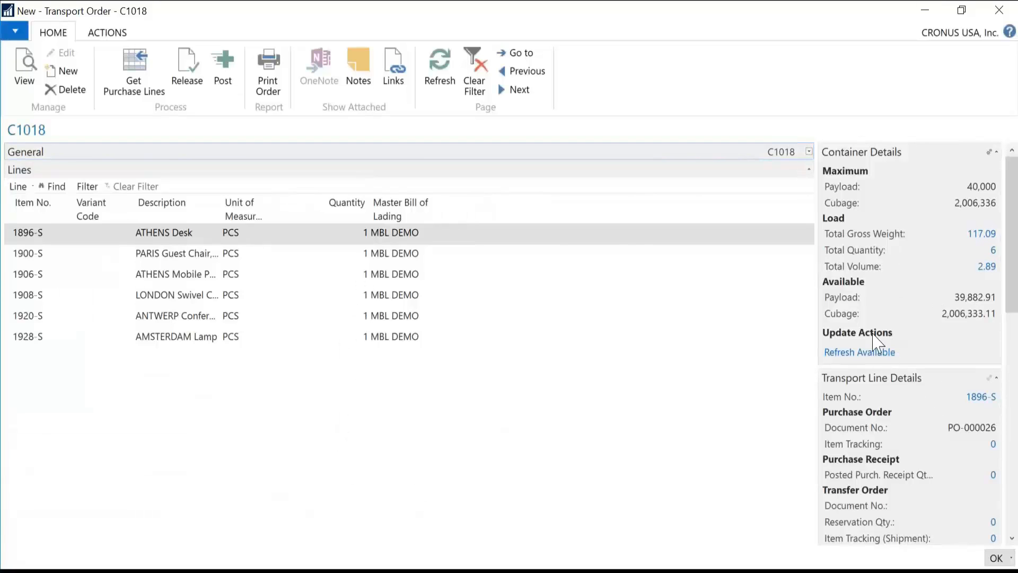
click(15, 237)
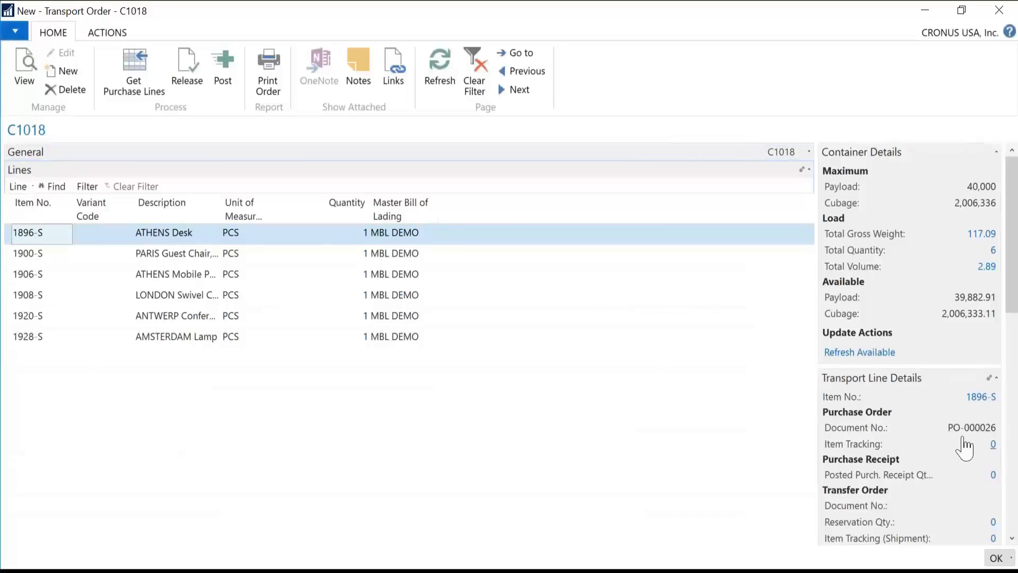
Step: Select the LONDON Swivel line (item 1908-S) to examine its purchase order in the transport line details
key(Down)
key(Down)
key(Down)
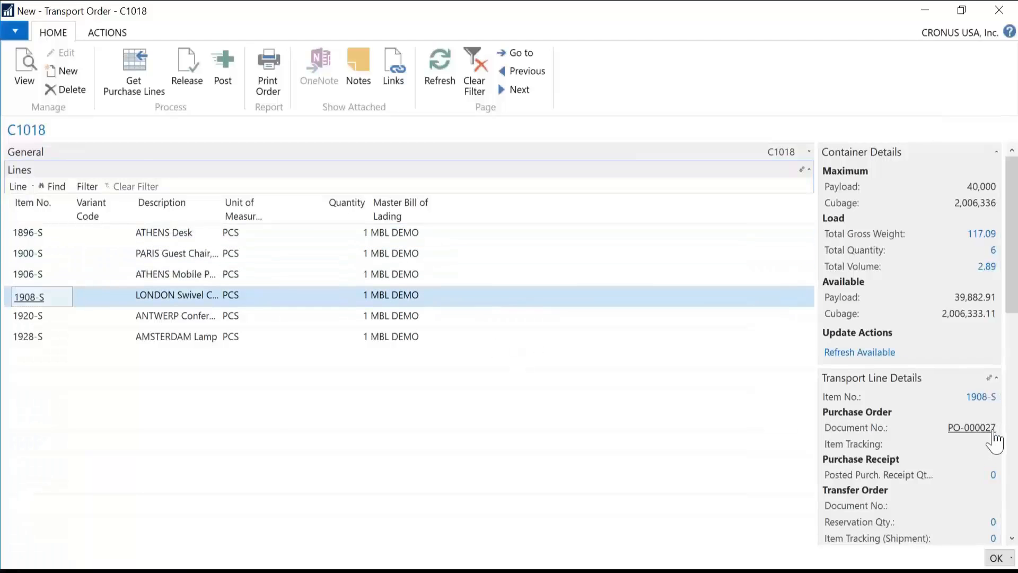
Step: Expand the General section to check the transport order's status and release the order
click(810, 154)
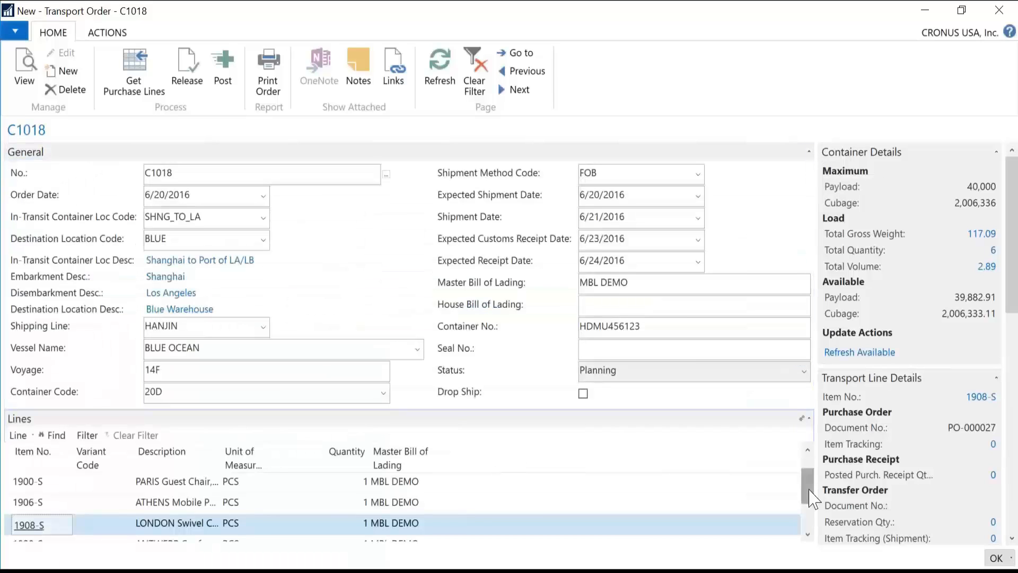
click(586, 370)
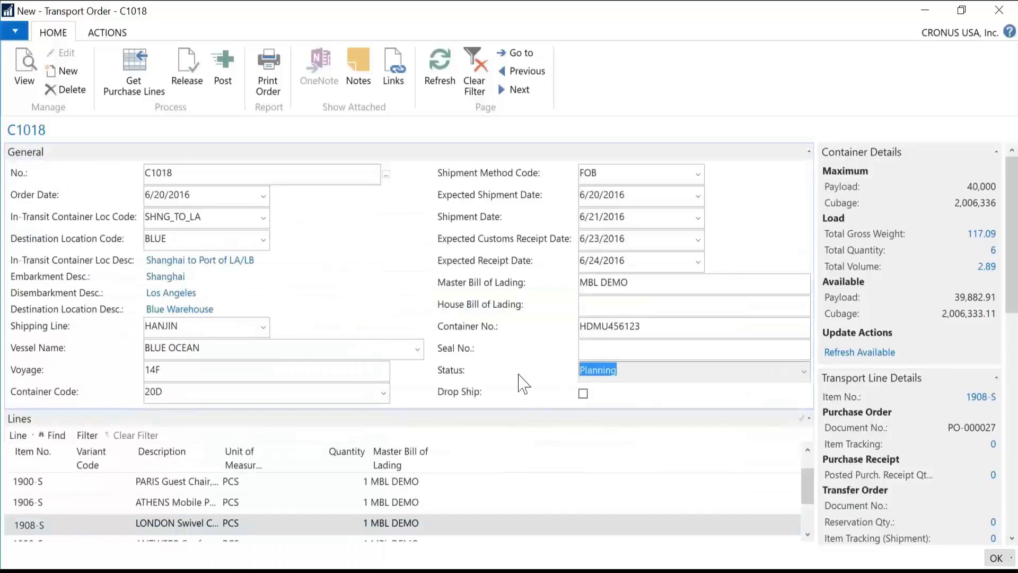
click(191, 80)
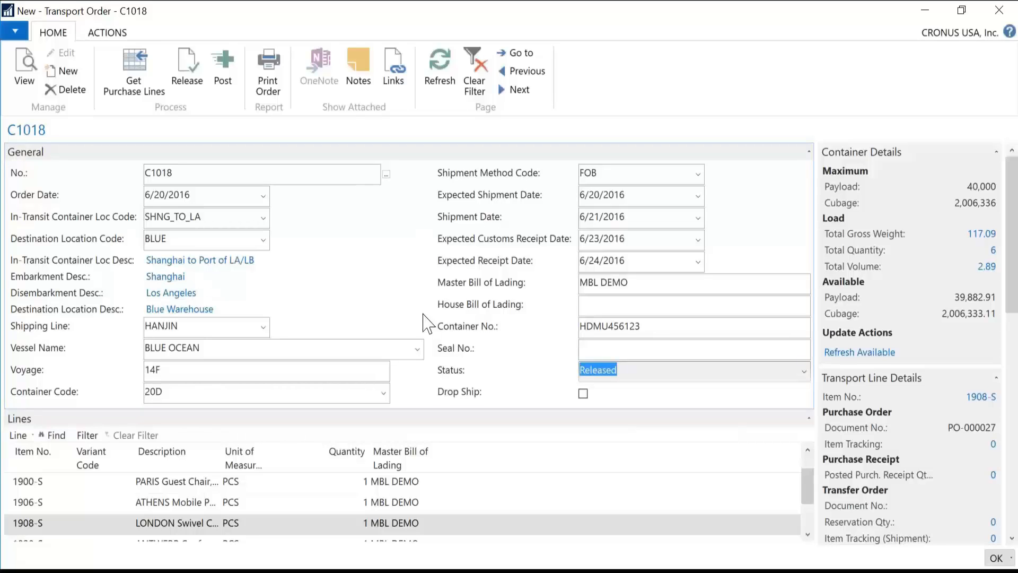
Step: Close the transport order and view the list of released transport lines
click(28, 481)
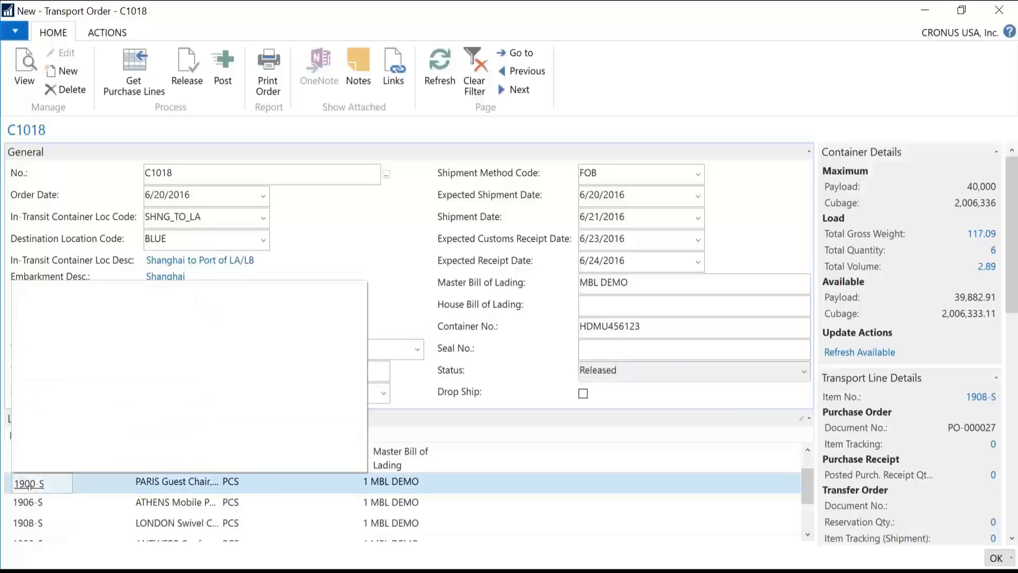
key(Escape)
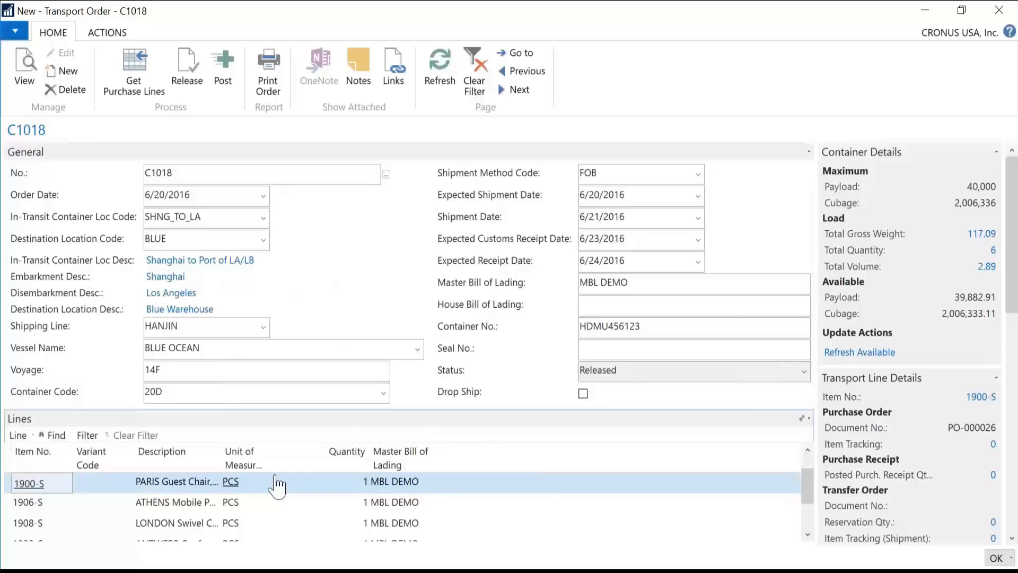
key(Escape)
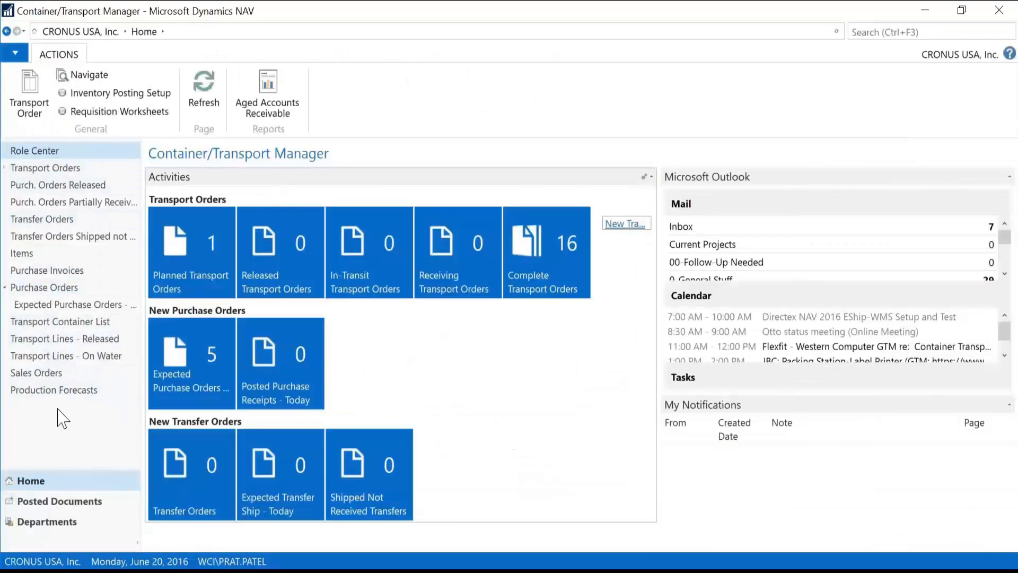
click(80, 339)
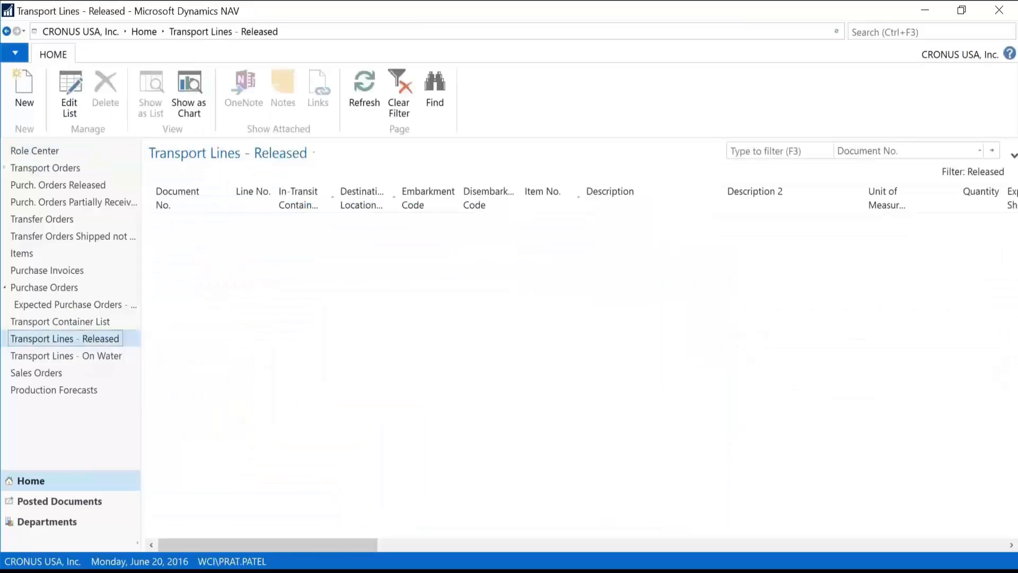
Step: Open the item card of the ATHENS Desk (1896-S) and view the transport lines behind its quantity on transport orders
click(22, 254)
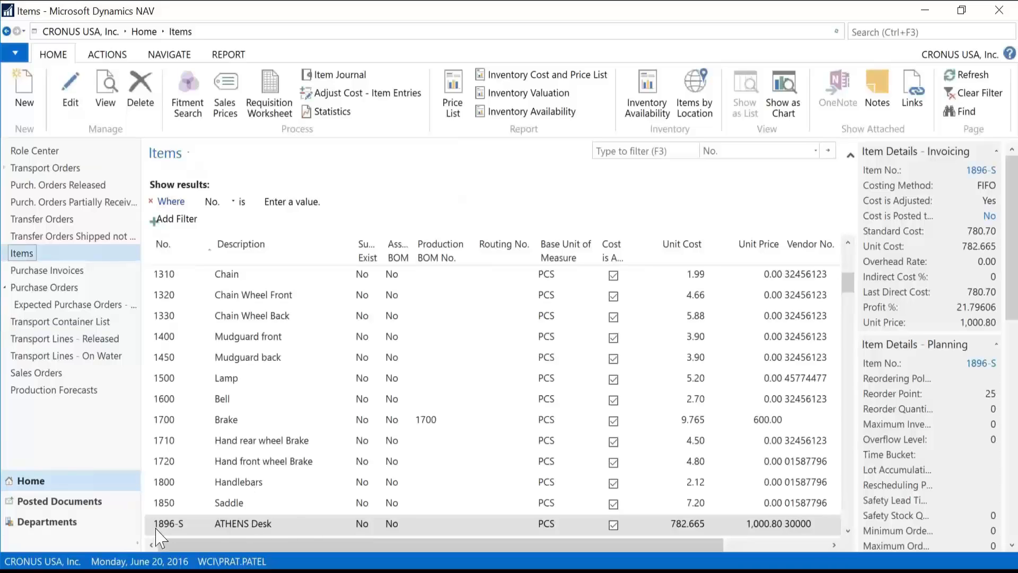
click(155, 528)
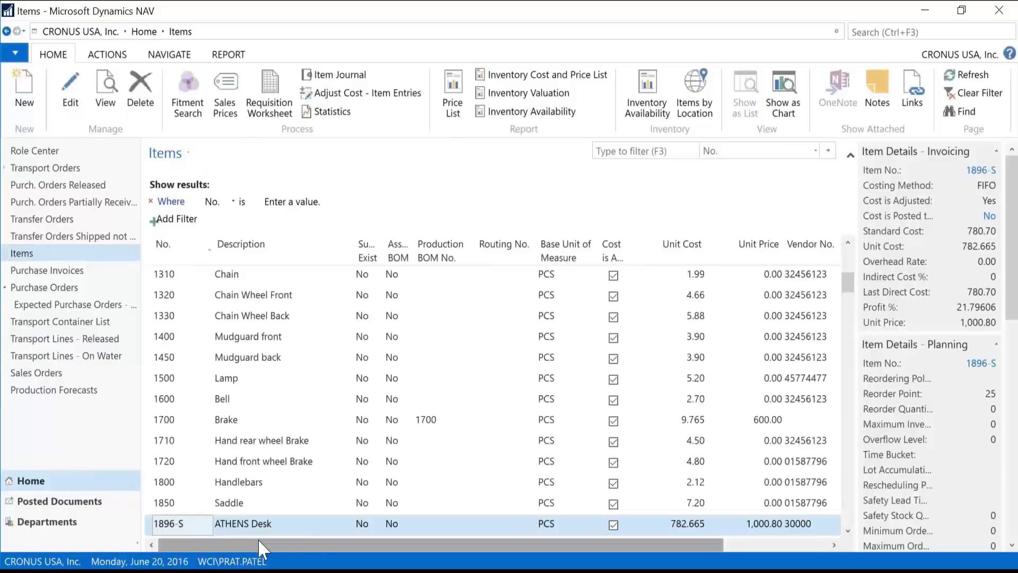
click(280, 530)
key(ctrl+shift+e)
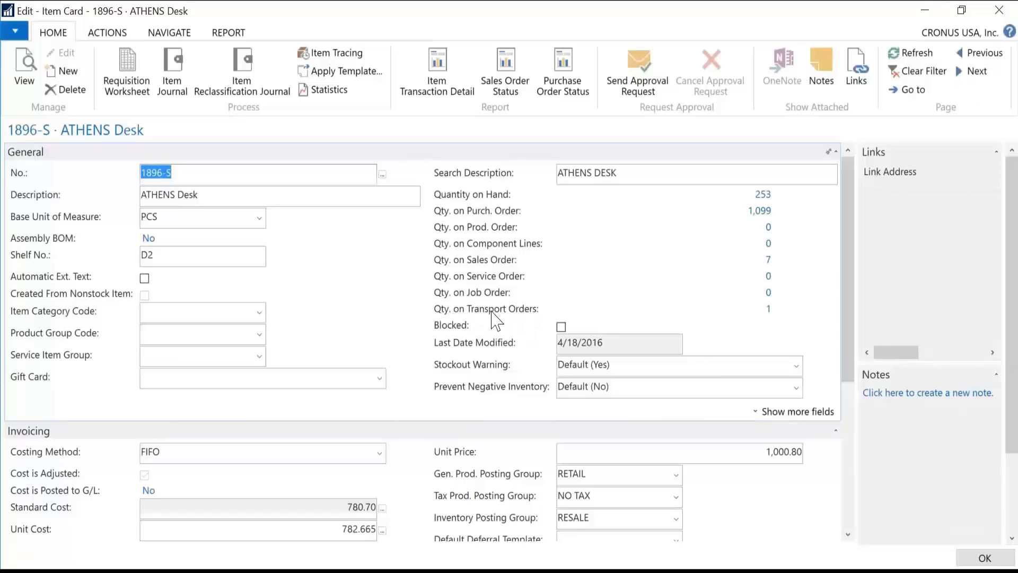
click(769, 310)
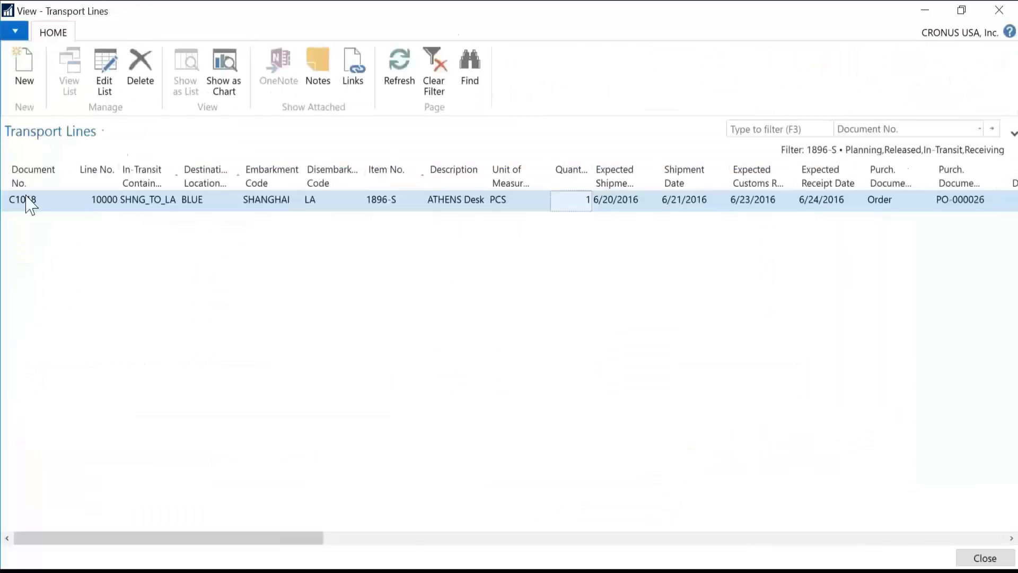